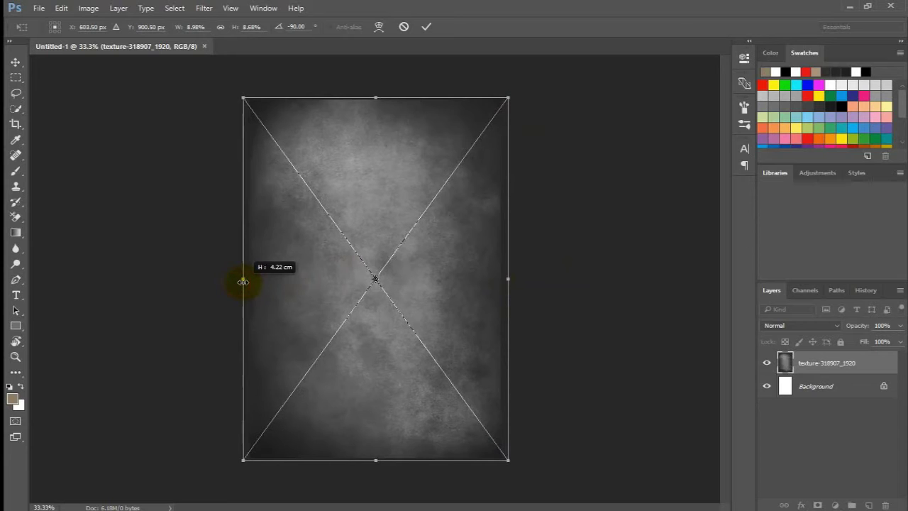
# Apply the transform that fits the texture-318907_1920 image over the canvas and rasterize its layer
pyautogui.click(428, 27)
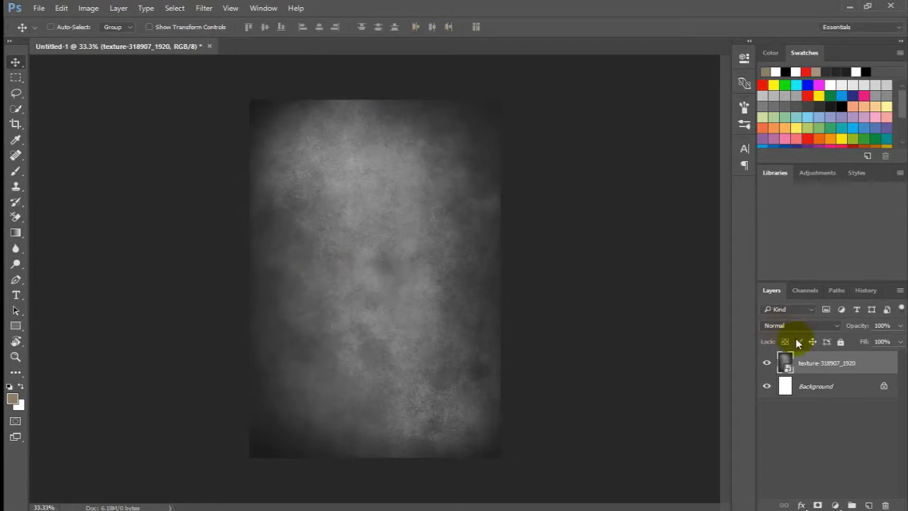
pyautogui.rightClick(821, 362)
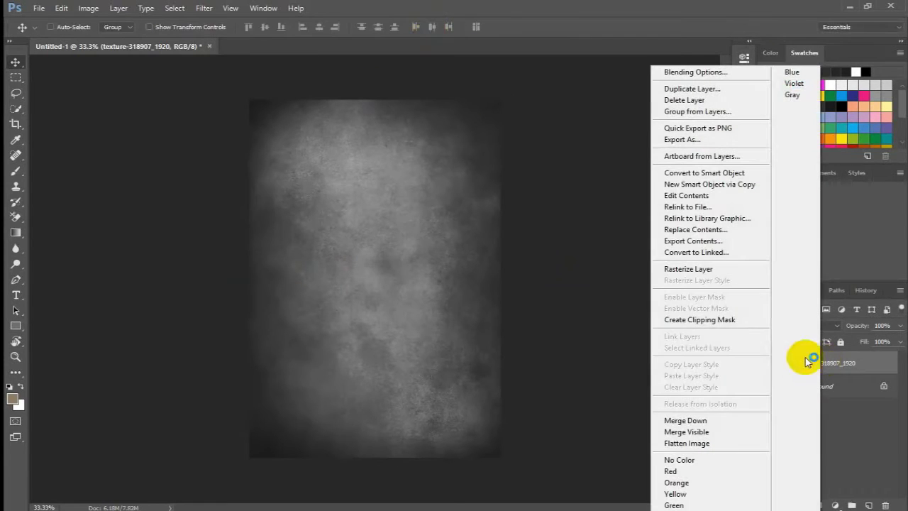
pyautogui.click(688, 268)
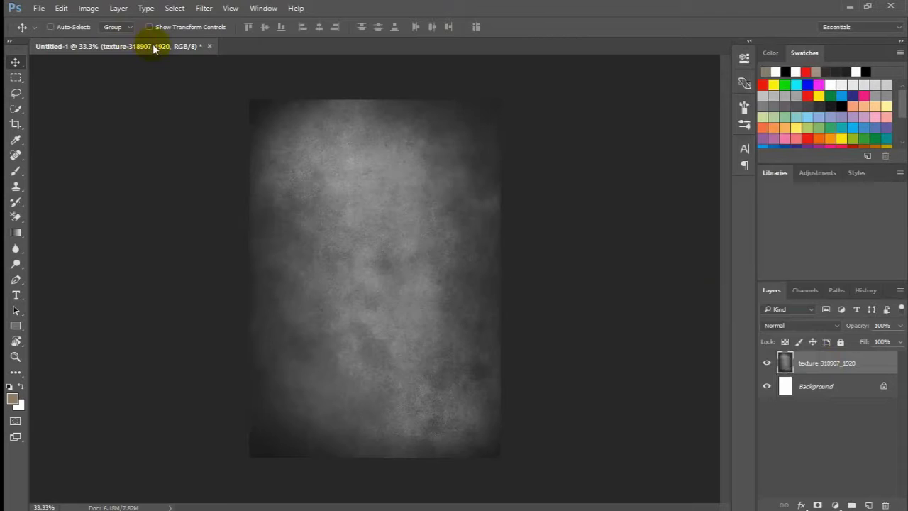
# Apply a Color Balance adjustment to the texture layer with the midtones shifted to +12 toward blue
pyautogui.click(88, 8)
pyautogui.moveTo(114, 41)
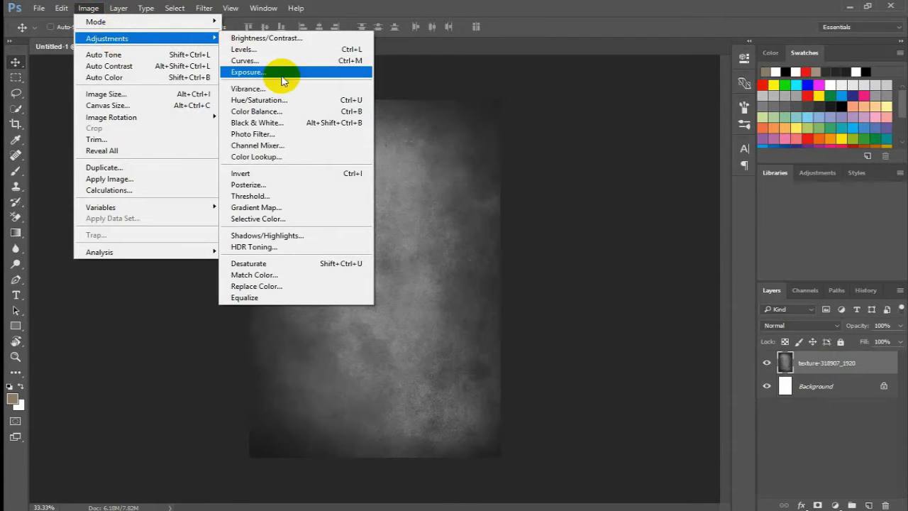
pyautogui.click(283, 112)
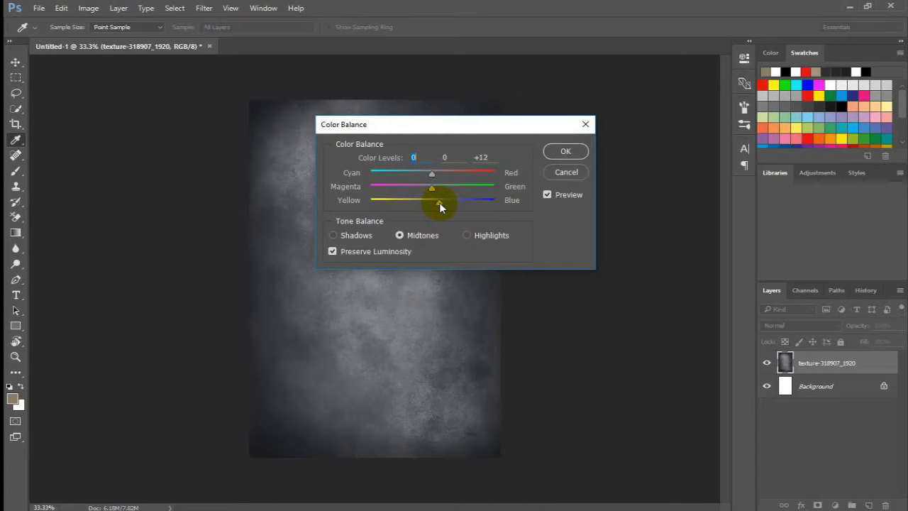
pyautogui.click(440, 204)
pyautogui.moveTo(426, 127); pyautogui.dragTo(596, 122)
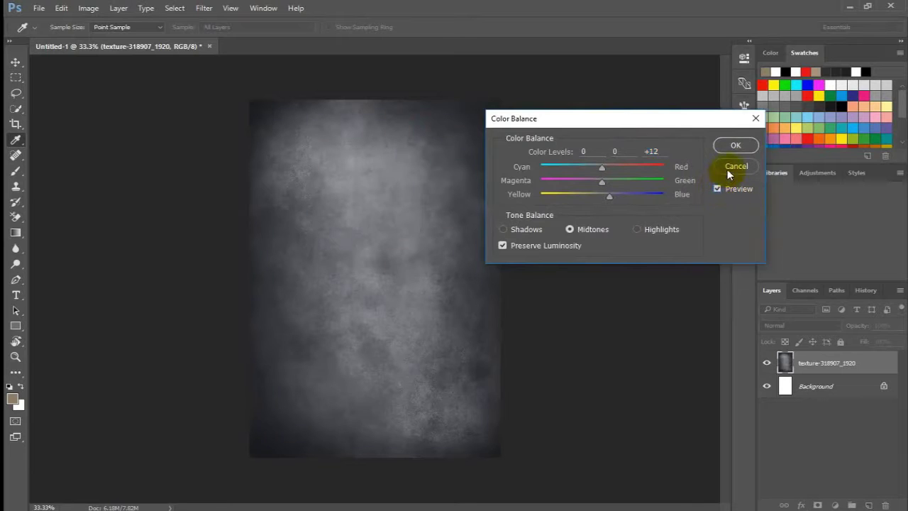
pyautogui.click(733, 146)
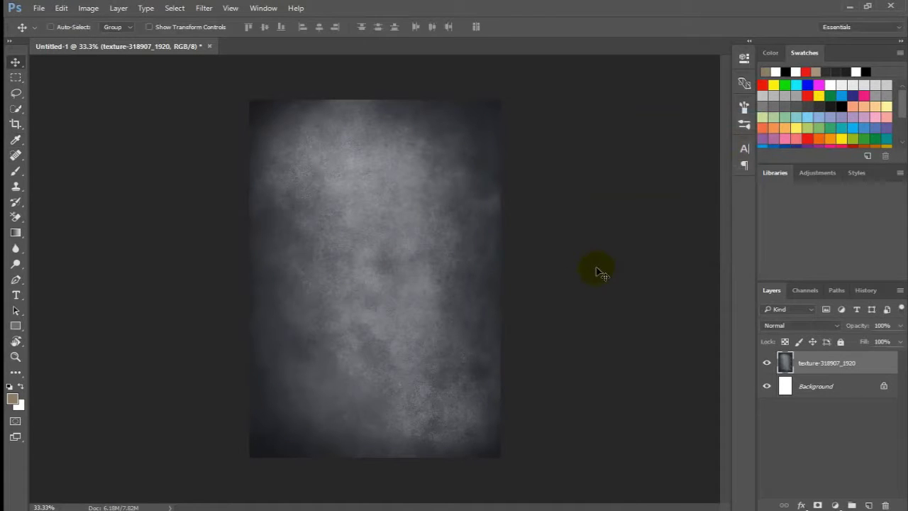
# Open fog-1209205_1920 and bring the image into the poster document, aligned with the canvas's bottom and right edges
pyautogui.click(39, 8)
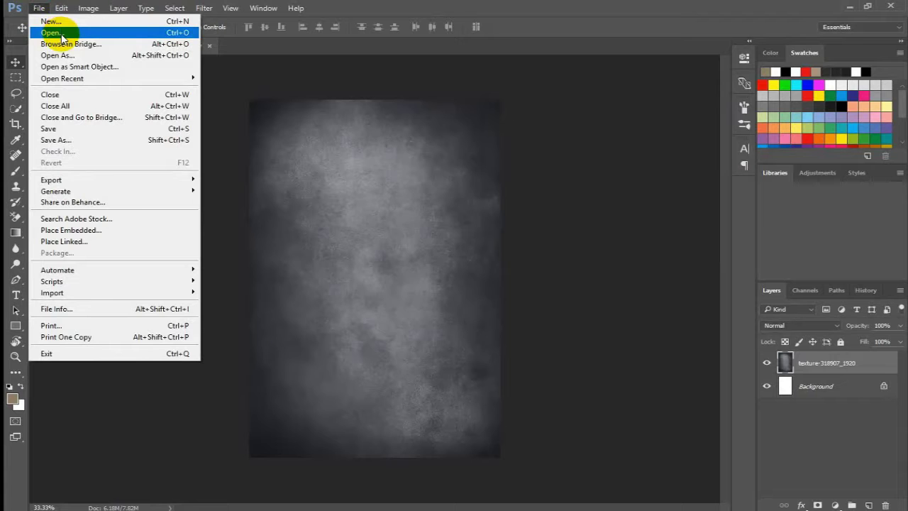
pyautogui.click(62, 34)
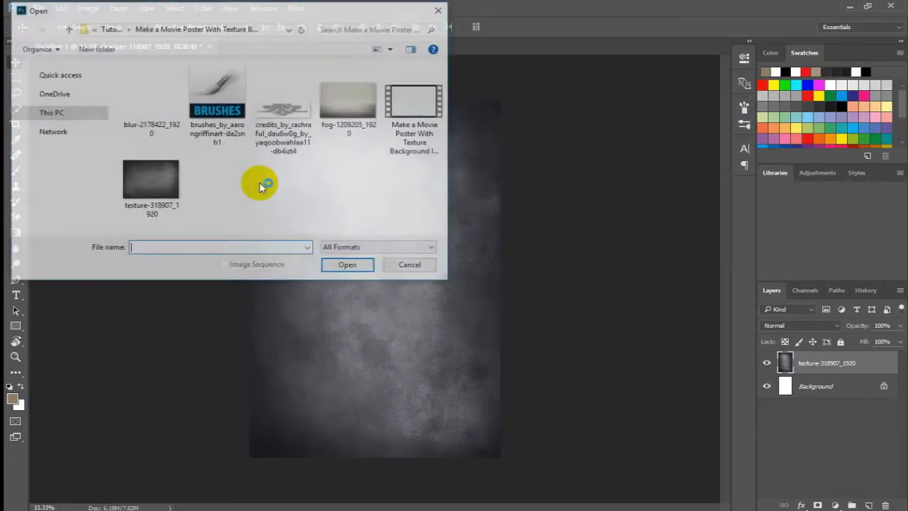
pyautogui.click(350, 101)
pyautogui.doubleClick(350, 102)
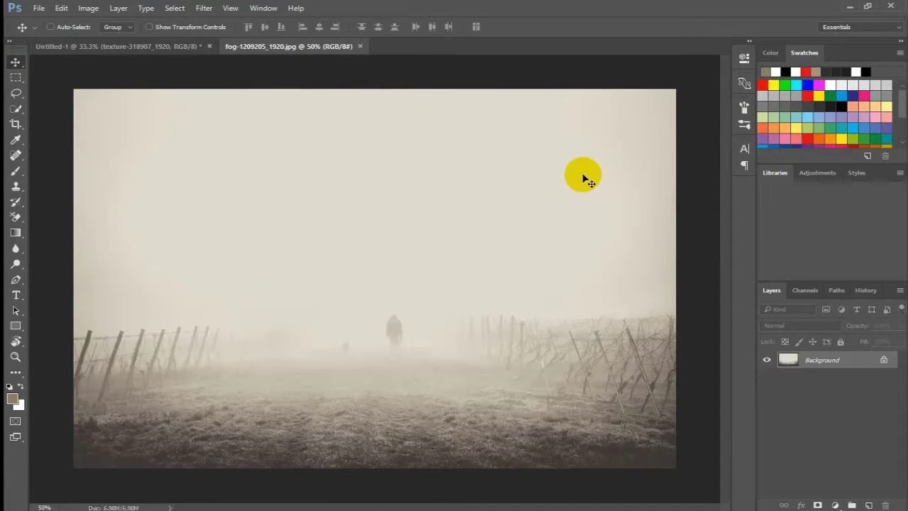
pyautogui.moveTo(362, 204); pyautogui.dragTo(305, 178)
pyautogui.moveTo(381, 249); pyautogui.dragTo(385, 350)
# Scale the fog layer to about 67% to fit the canvas width, then stretch its top edge to the canvas top
pyautogui.hotkey('ctrl', 't')
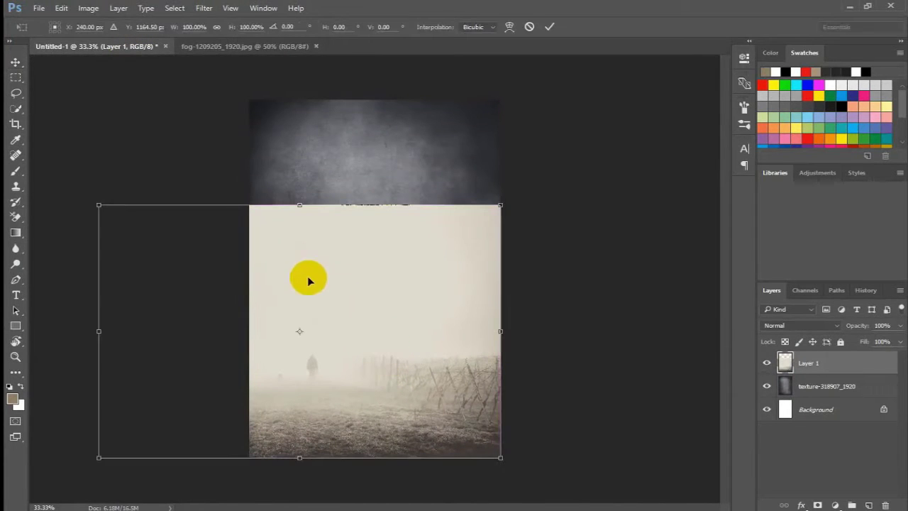
pyautogui.moveTo(99, 205); pyautogui.dragTo(246, 265)
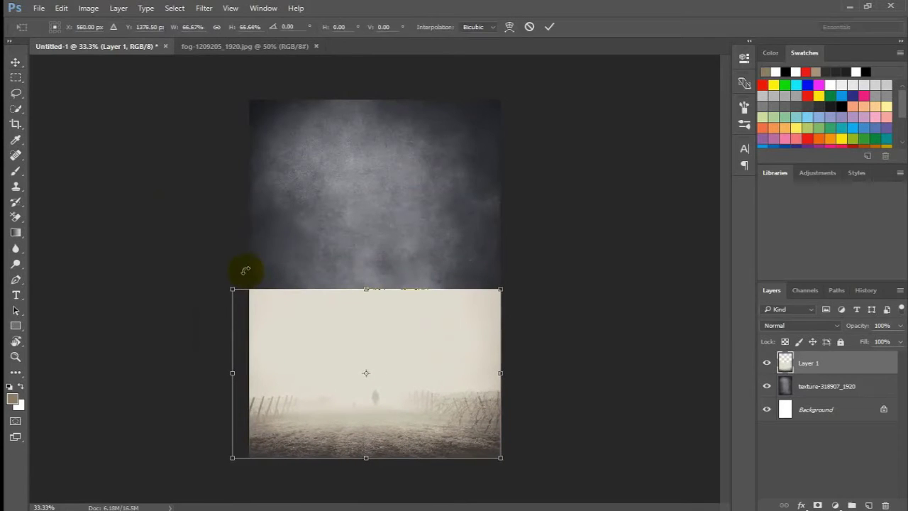
pyautogui.moveTo(369, 287); pyautogui.dragTo(384, 96)
pyautogui.press('Return')
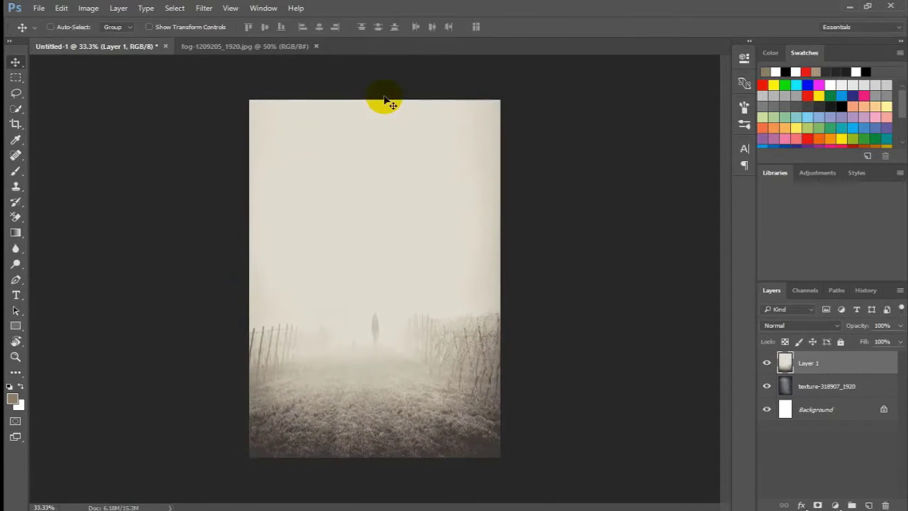
# Add a layer mask to the fog layer and fade its top half and bottom edge with black-to-white linear gradients in Multiply mode
pyautogui.click(818, 505)
pyautogui.click(14, 234)
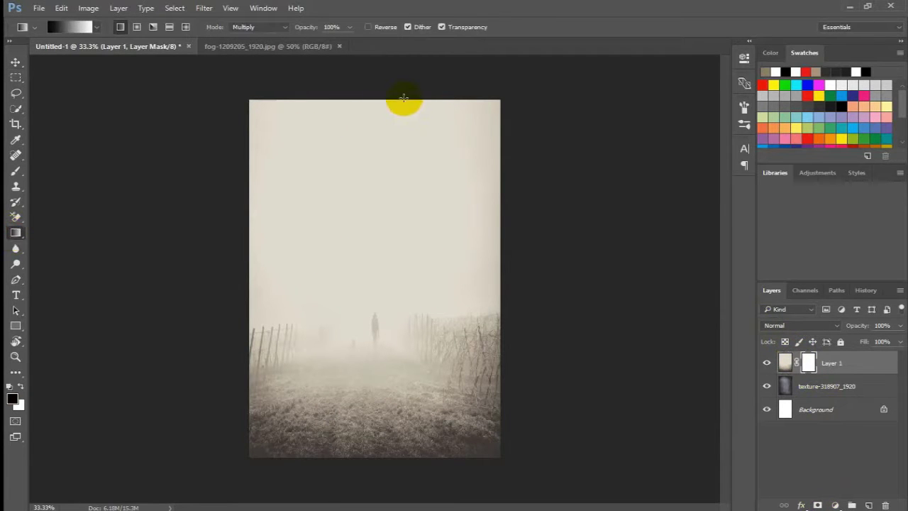
pyautogui.moveTo(371, 88); pyautogui.dragTo(385, 305)
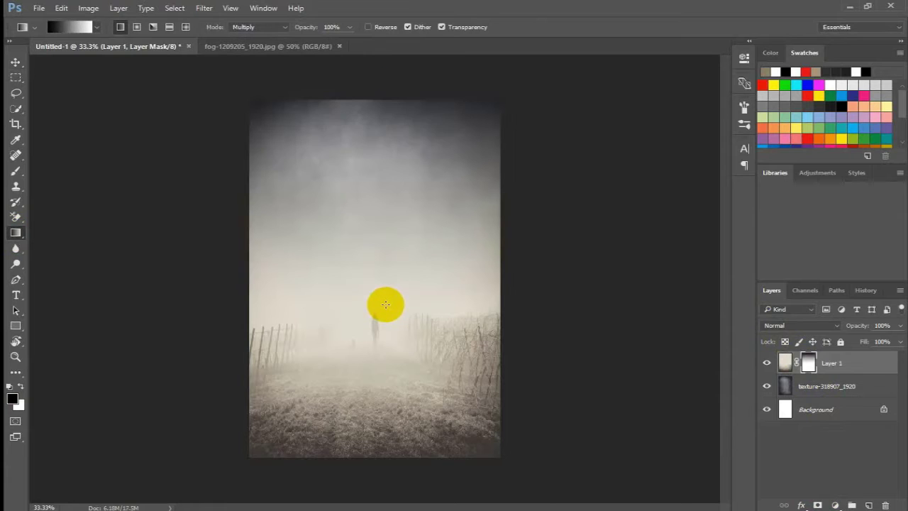
pyautogui.moveTo(376, 96); pyautogui.dragTo(389, 296)
pyautogui.moveTo(373, 470); pyautogui.dragTo(383, 426)
pyautogui.moveTo(375, 478); pyautogui.dragTo(383, 419)
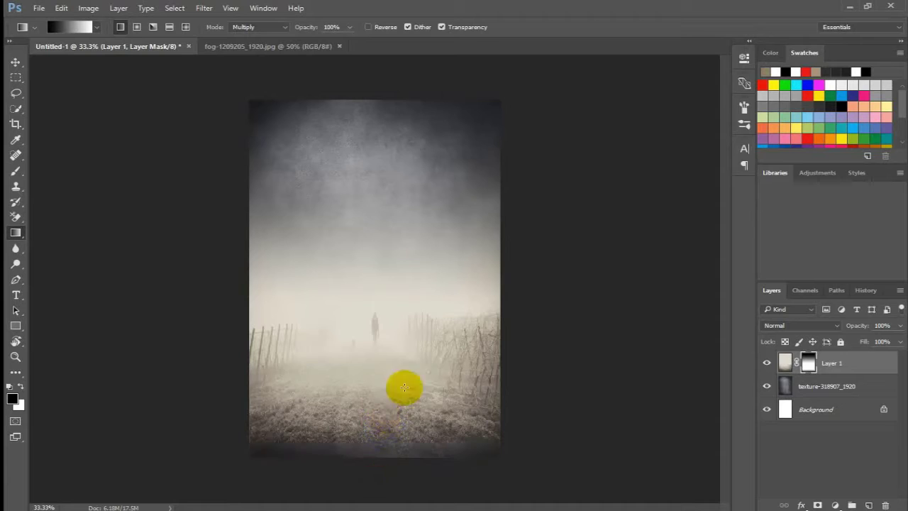
# Add a Levels adjustment clipped to the fog layer with the black input at 59 and midtones at 0.77
pyautogui.click(15, 62)
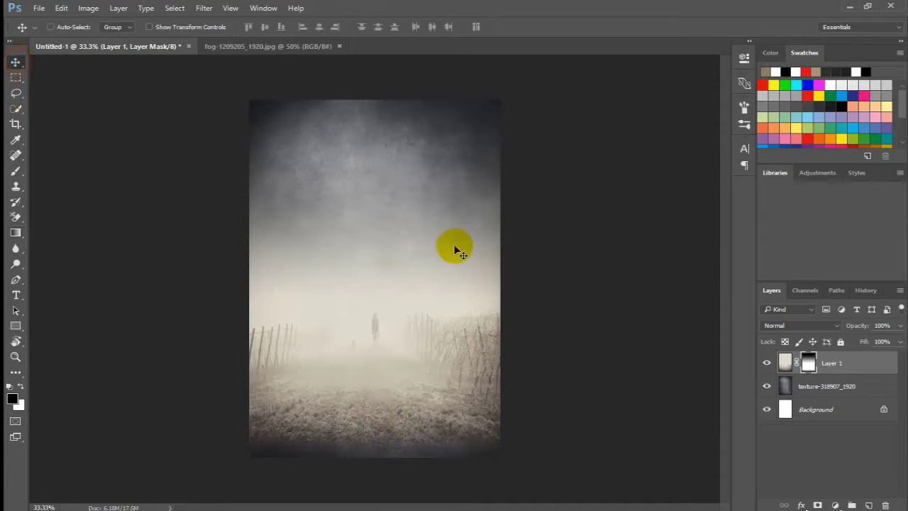
pyautogui.click(785, 363)
pyautogui.click(810, 363)
pyautogui.click(835, 506)
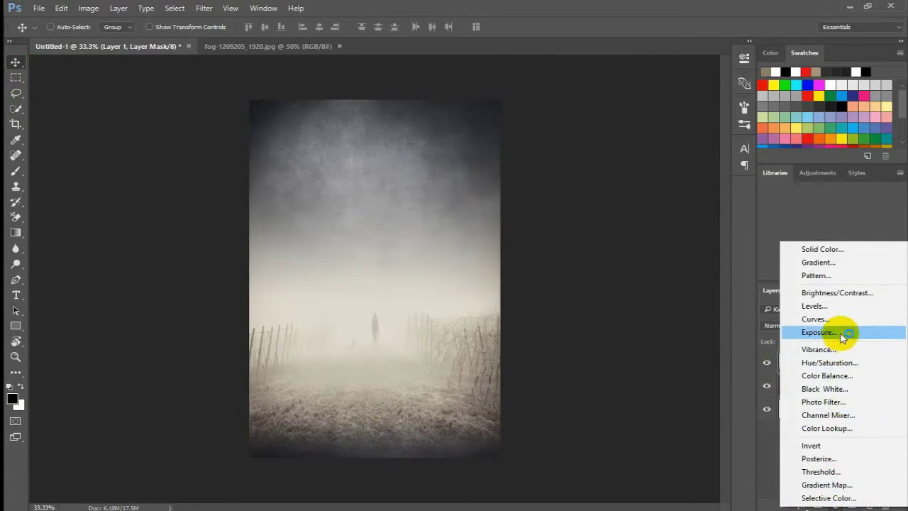
pyautogui.click(838, 307)
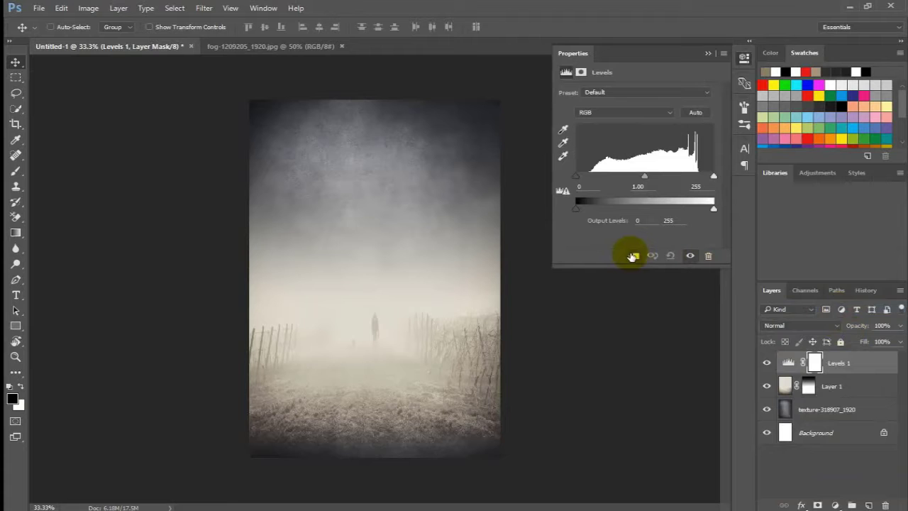
pyautogui.click(632, 256)
pyautogui.moveTo(578, 176); pyautogui.dragTo(609, 184)
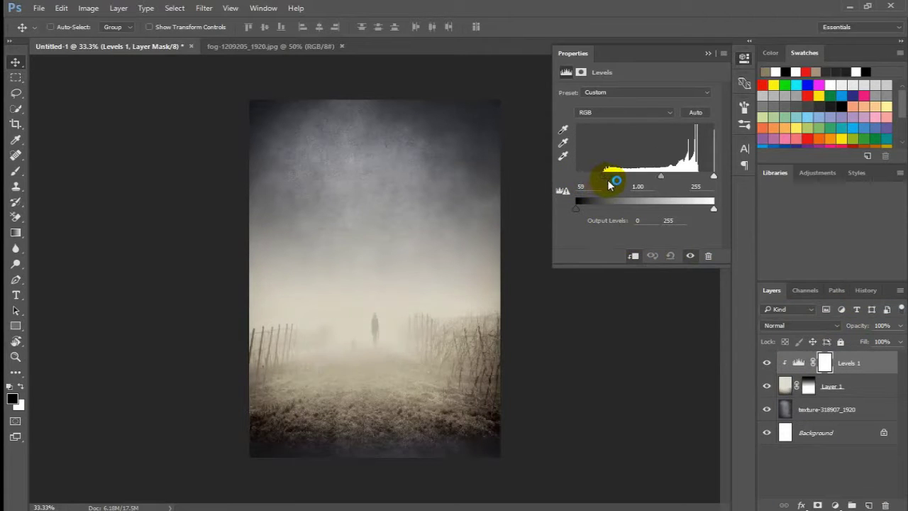
pyautogui.moveTo(663, 177); pyautogui.dragTo(670, 181)
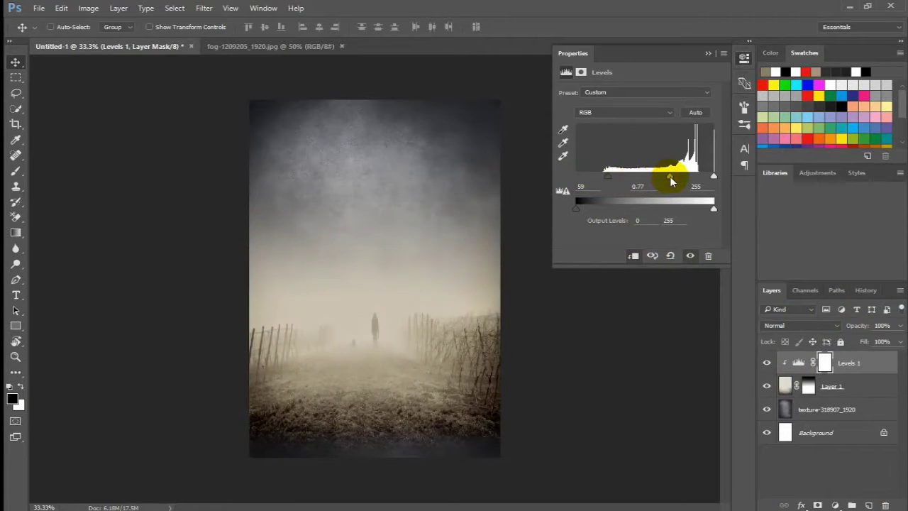
pyautogui.click(709, 54)
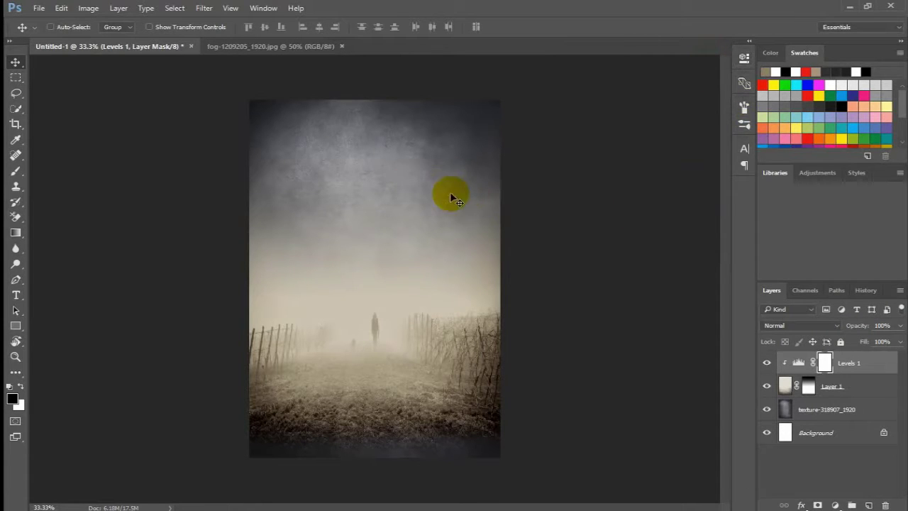
# Open blur-2178422_1920.jpg and convert its background into a regular layer with the default name
pyautogui.click(37, 9)
pyautogui.click(51, 33)
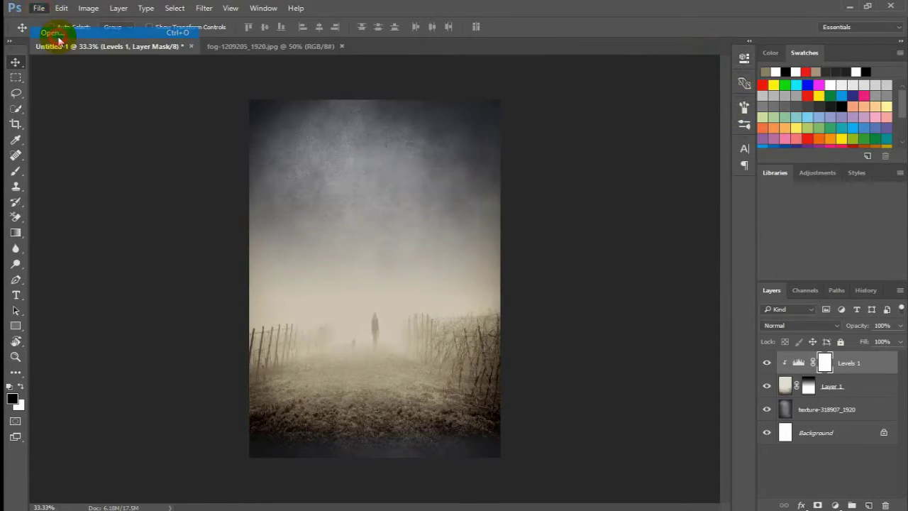
pyautogui.doubleClick(154, 108)
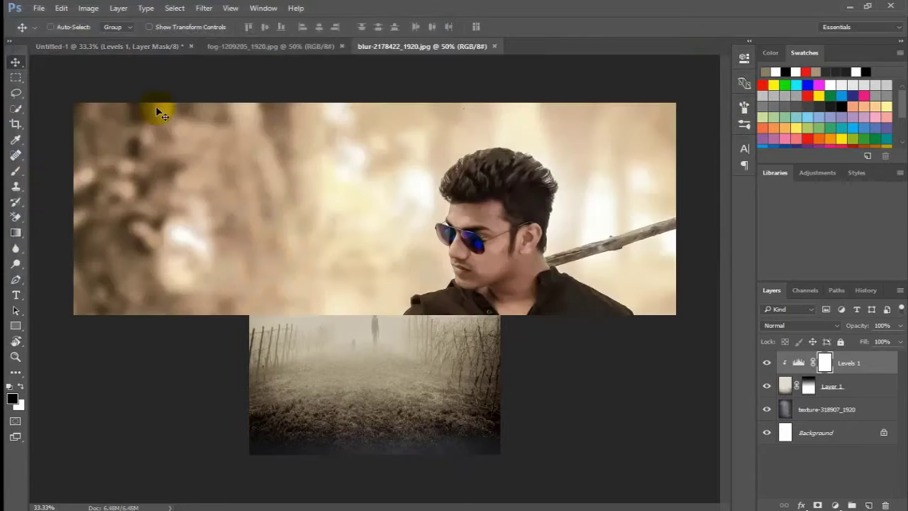
pyautogui.doubleClick(793, 361)
pyautogui.click(568, 168)
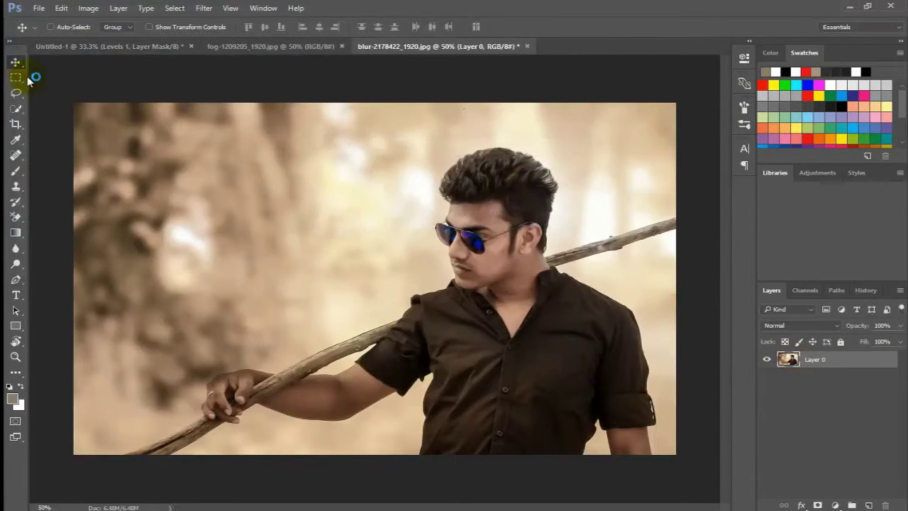
# Select the man and the branch with the Quick Selection tool, excluding the background gap between the branch and his arm
pyautogui.click(21, 109)
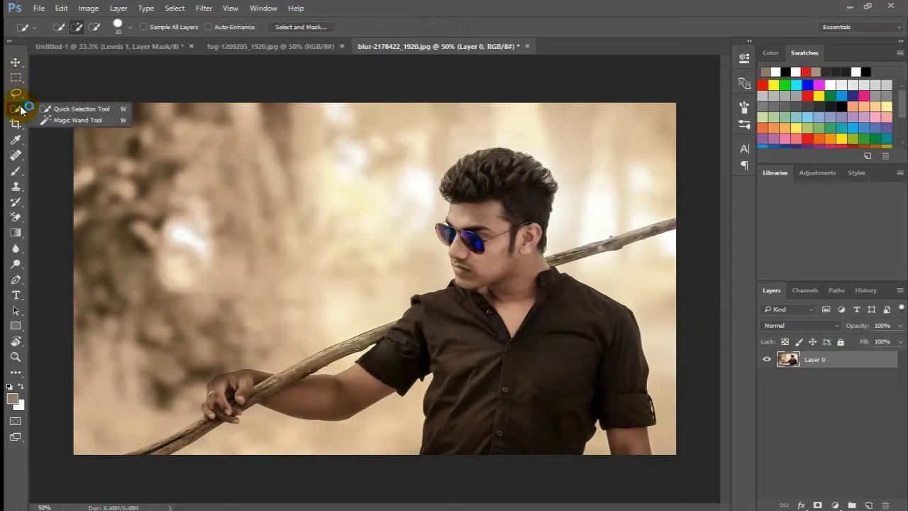
pyautogui.click(61, 110)
pyautogui.moveTo(142, 455)
pyautogui.mouseDown()
pyautogui.moveTo(203, 426)
pyautogui.moveTo(244, 389)
pyautogui.moveTo(322, 390)
pyautogui.moveTo(295, 375)
pyautogui.moveTo(365, 345)
pyautogui.moveTo(415, 335)
pyautogui.moveTo(409, 343)
pyautogui.moveTo(417, 323)
pyautogui.moveTo(407, 323)
pyautogui.moveTo(429, 307)
pyautogui.moveTo(502, 278)
pyautogui.moveTo(501, 293)
pyautogui.moveTo(478, 252)
pyautogui.moveTo(446, 232)
pyautogui.moveTo(464, 220)
pyautogui.moveTo(470, 186)
pyautogui.moveTo(511, 207)
pyautogui.moveTo(521, 200)
pyautogui.moveTo(530, 252)
pyautogui.moveTo(548, 259)
pyautogui.moveTo(651, 229)
pyautogui.mouseUp()
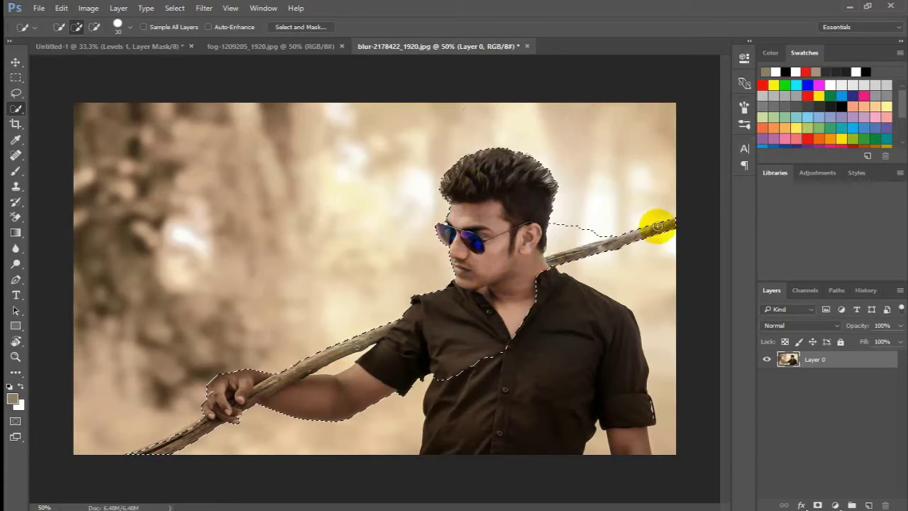
pyautogui.moveTo(594, 222)
pyautogui.mouseDown()
pyautogui.moveTo(566, 238)
pyautogui.moveTo(604, 229)
pyautogui.moveTo(554, 248)
pyautogui.moveTo(578, 243)
pyautogui.moveTo(578, 225)
pyautogui.moveTo(557, 245)
pyautogui.mouseUp()
pyautogui.moveTo(517, 315); pyautogui.dragTo(568, 339)
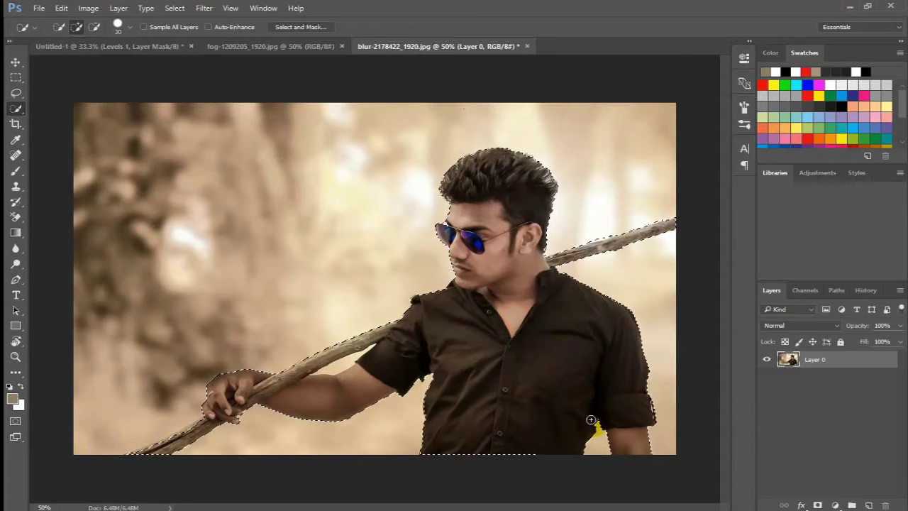
pyautogui.moveTo(332, 370); pyautogui.dragTo(353, 361)
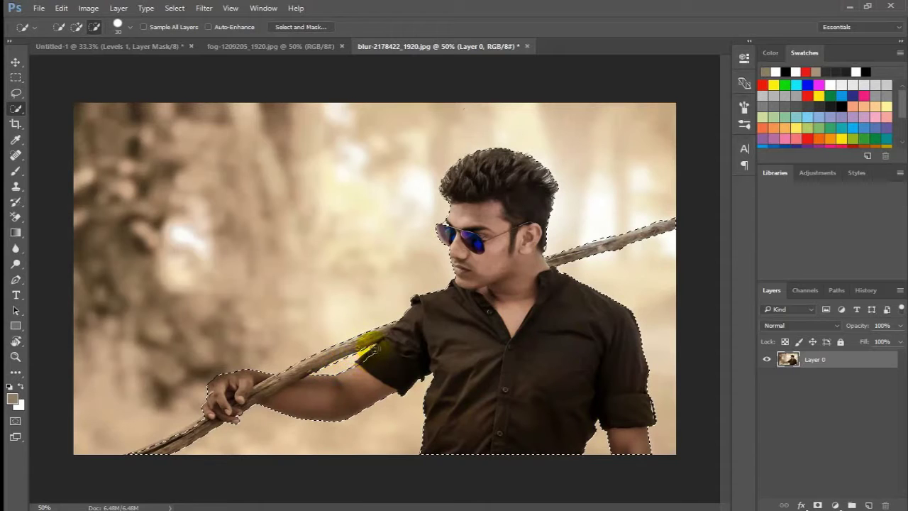
pyautogui.moveTo(388, 349); pyautogui.dragTo(374, 358)
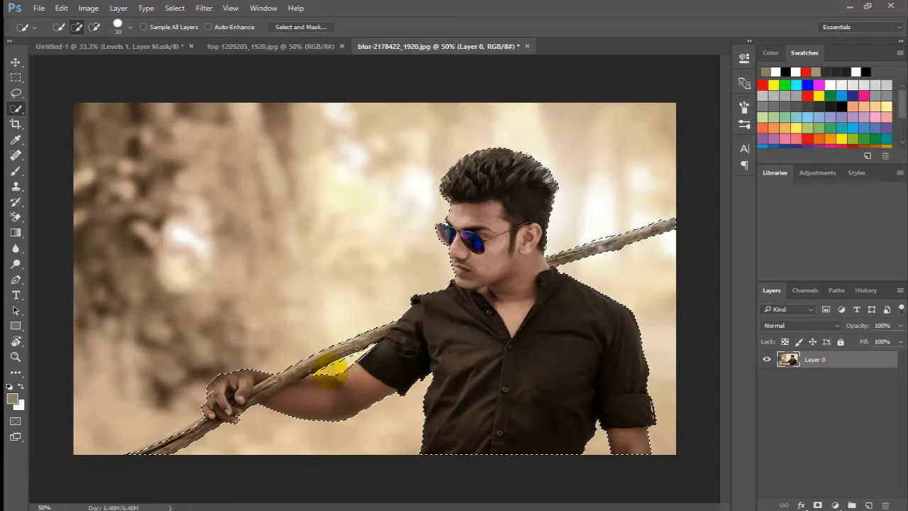
pyautogui.moveTo(333, 368); pyautogui.dragTo(344, 362)
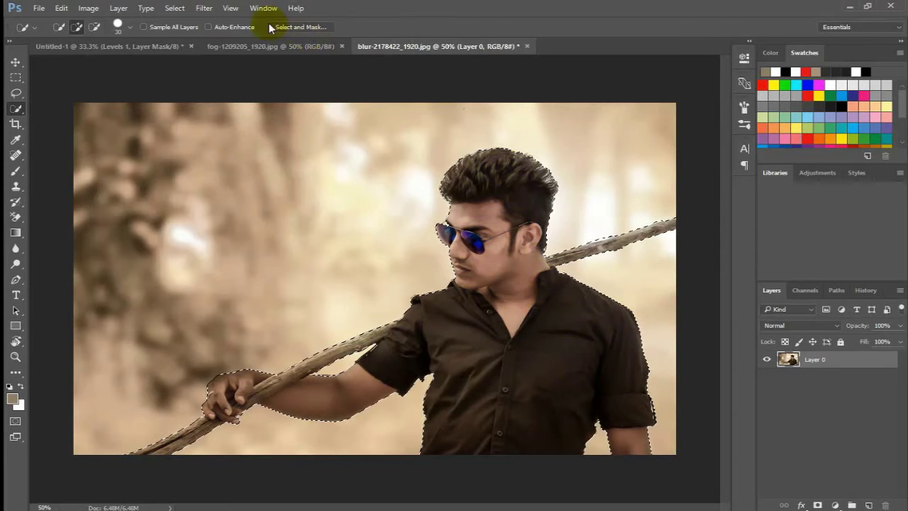
# Invert the selection so it covers the background around the man and branch, and feather it by 1 pixel
pyautogui.click(205, 12)
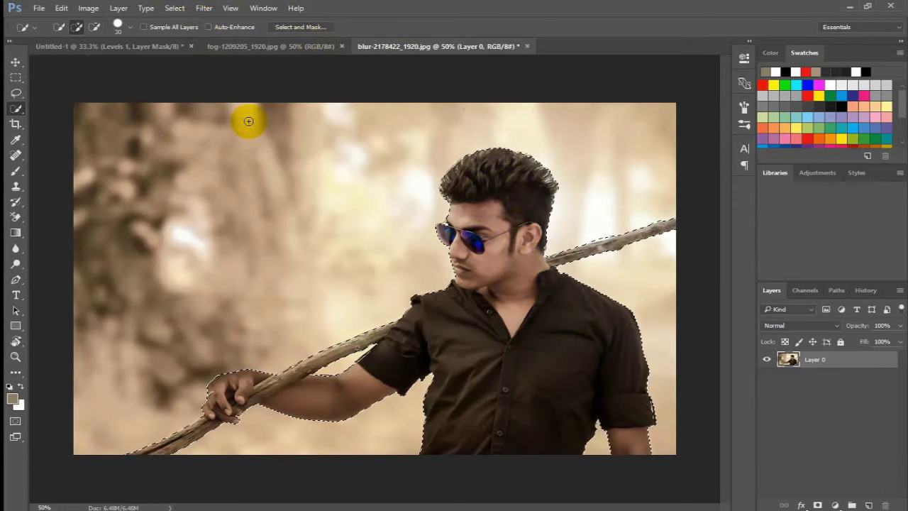
pyautogui.hotkey('shift', 'ctrl', 'i')
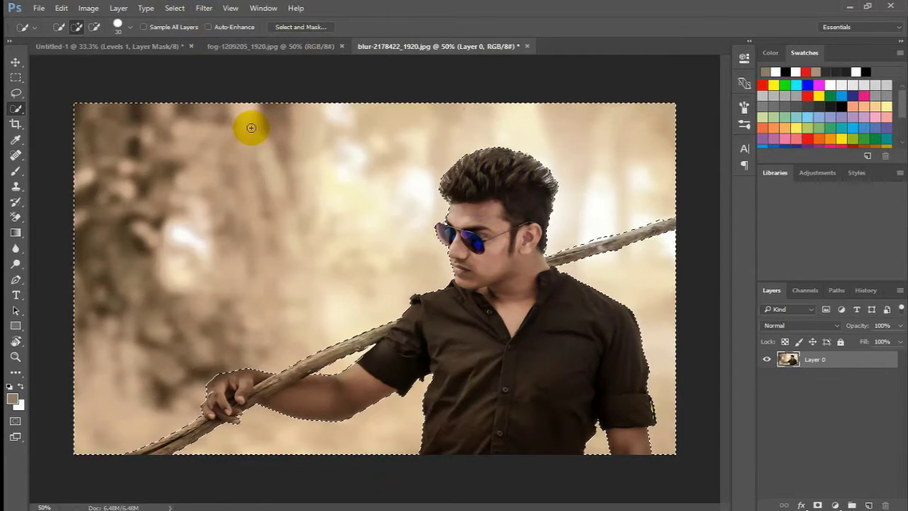
pyautogui.click(179, 12)
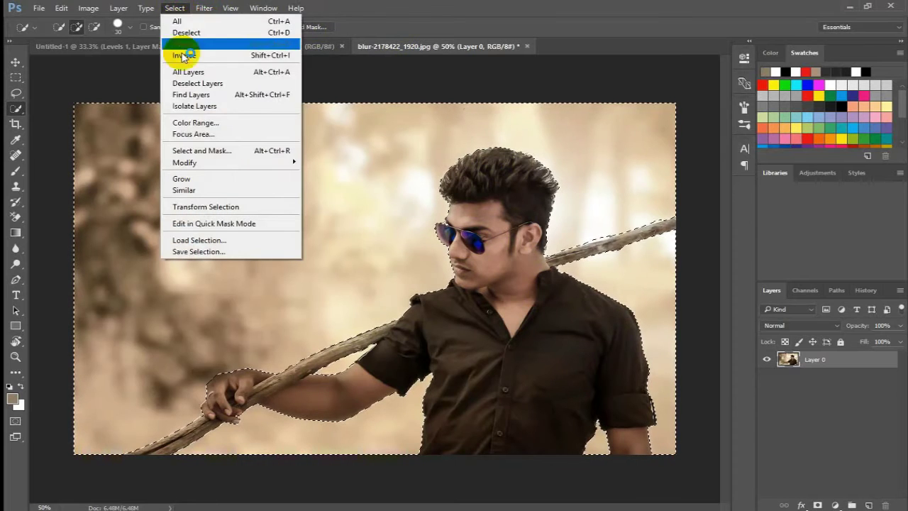
pyautogui.click(200, 123)
pyautogui.moveTo(263, 164)
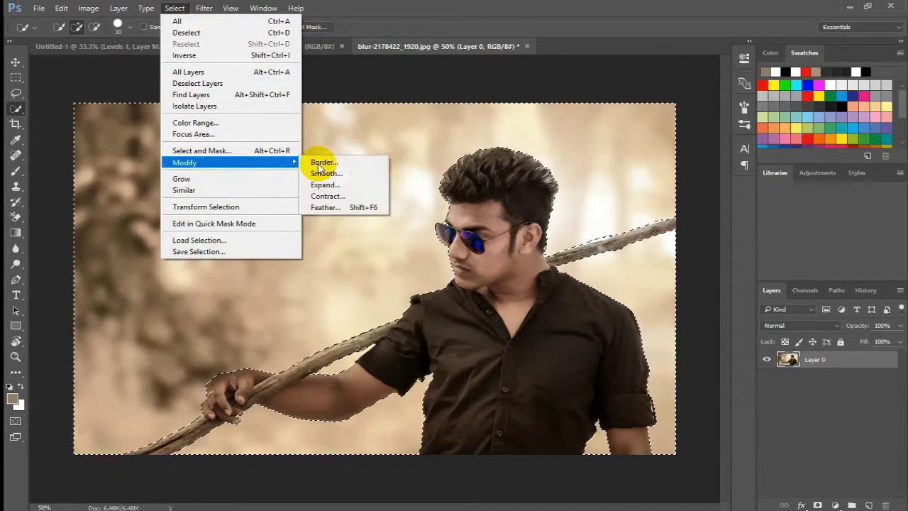
pyautogui.click(341, 208)
pyautogui.click(522, 176)
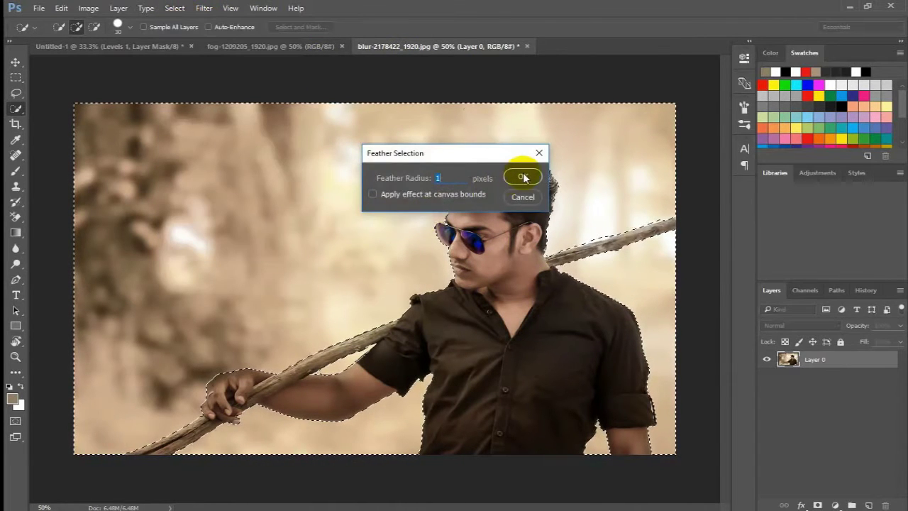
# Delete the selected background from Layer 0 and deselect
pyautogui.click(16, 61)
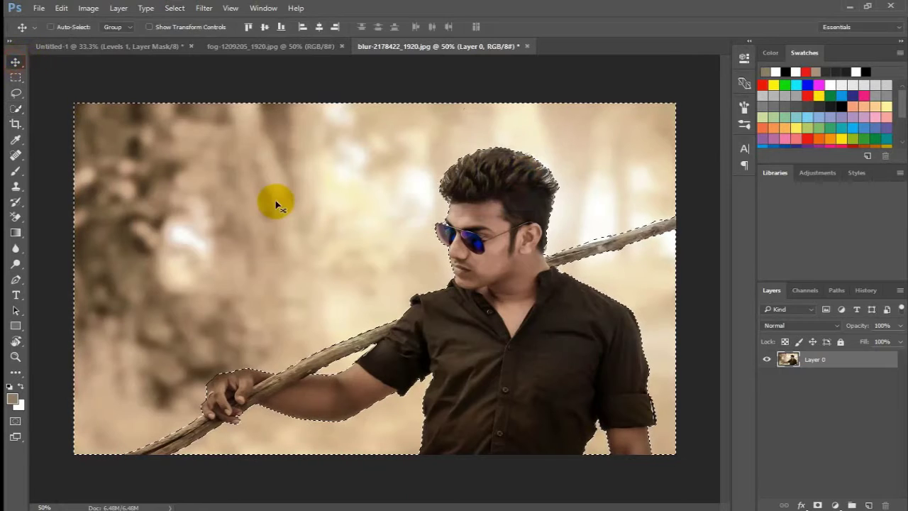
pyautogui.press('Delete')
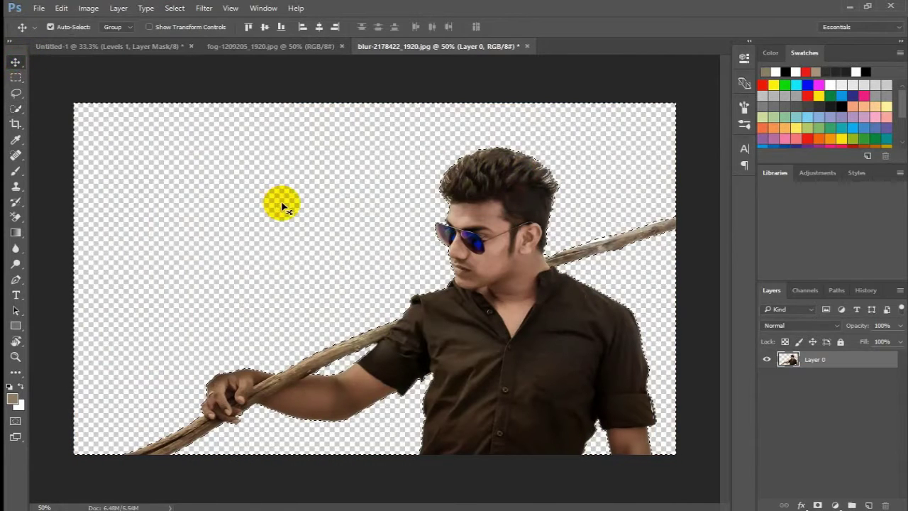
pyautogui.hotkey('ctrl', 'd')
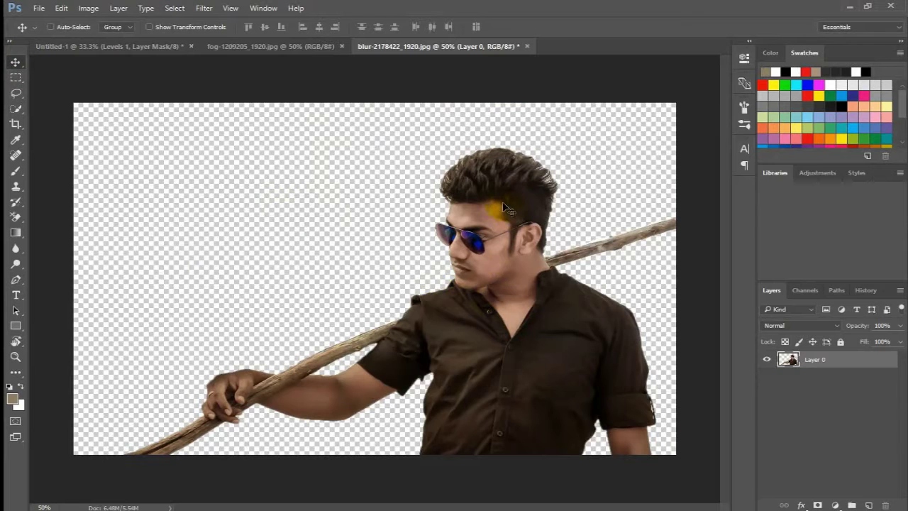
# Move the man's cutout into the Untitled-1 poster, scale it up slightly and position it in the upper half
pyautogui.moveTo(515, 213); pyautogui.dragTo(259, 60)
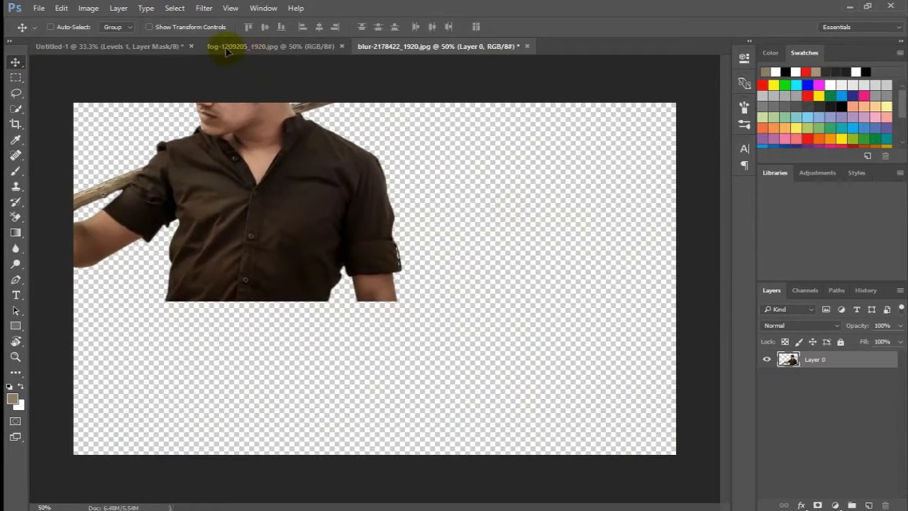
pyautogui.moveTo(119, 48); pyautogui.dragTo(402, 188)
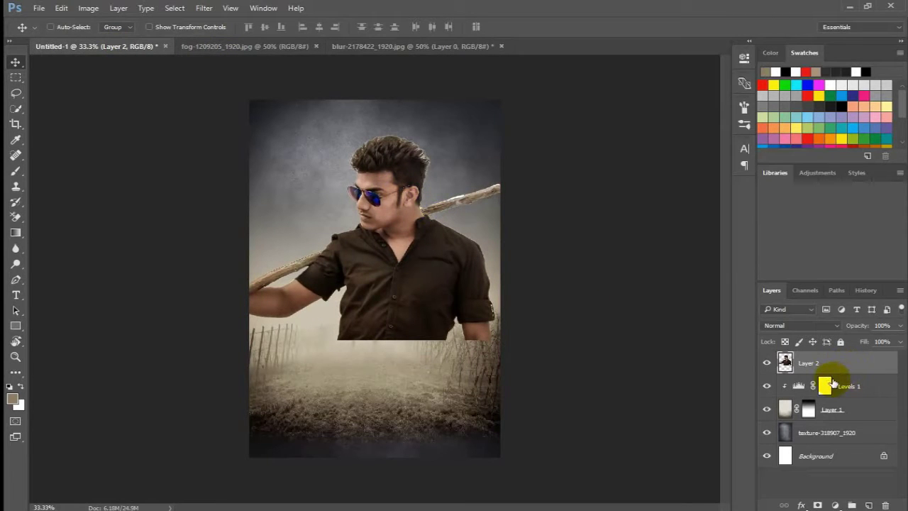
pyautogui.keyDown('ctrl'); pyautogui.click(785, 363); pyautogui.keyUp('ctrl')
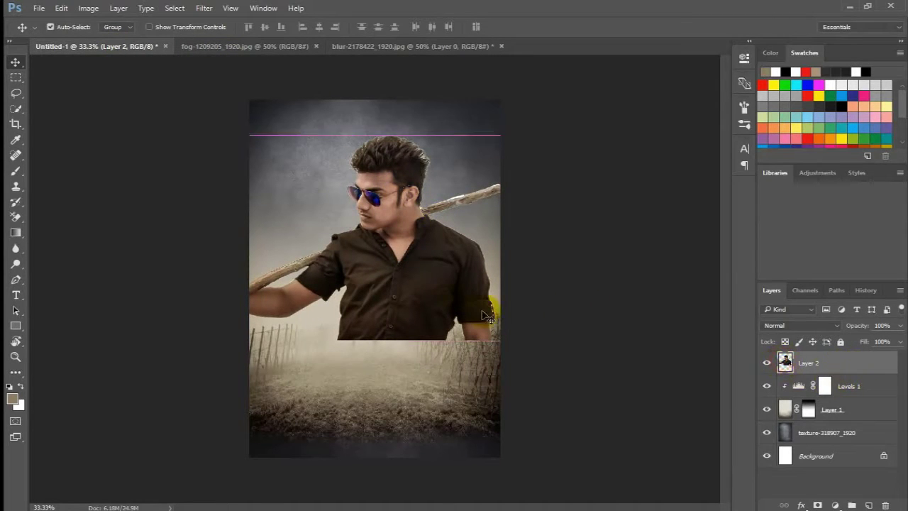
pyautogui.hotkey('ctrl', 't')
pyautogui.moveTo(507, 343); pyautogui.dragTo(542, 358)
pyautogui.moveTo(438, 320)
pyautogui.mouseDown()
pyautogui.moveTo(423, 310)
pyautogui.moveTo(404, 317)
pyautogui.moveTo(427, 331)
pyautogui.mouseUp()
pyautogui.press('Return')
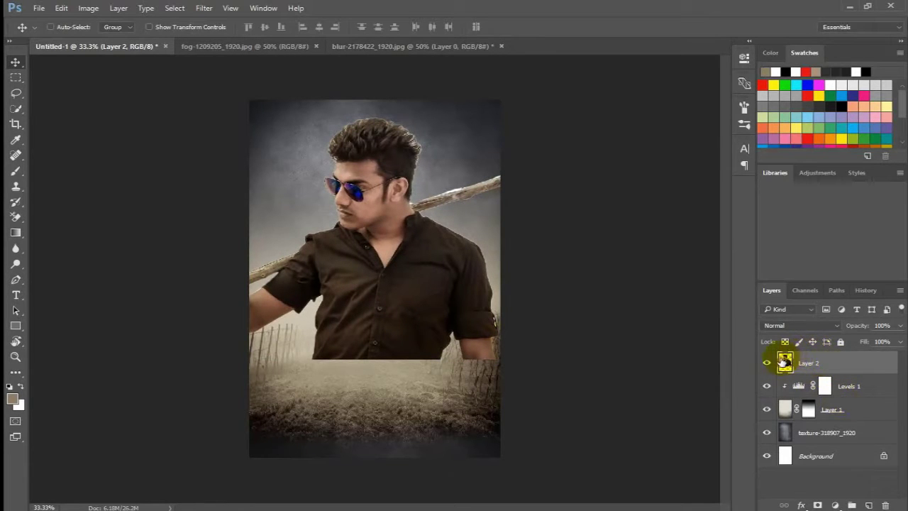
# Place the man's layer beneath the fog layer and fade the fog mask from the top with black-to-white linear gradients in Multiply mode
pyautogui.moveTo(785, 363); pyautogui.dragTo(809, 424)
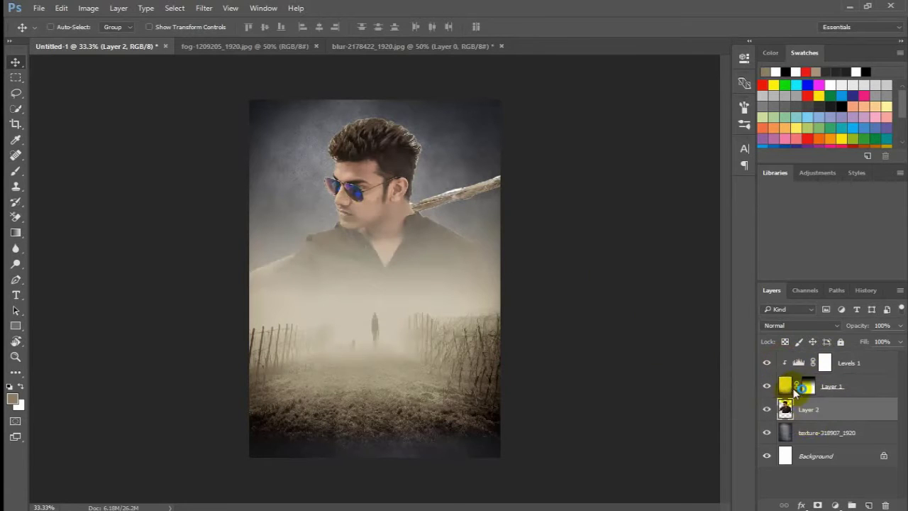
pyautogui.click(809, 386)
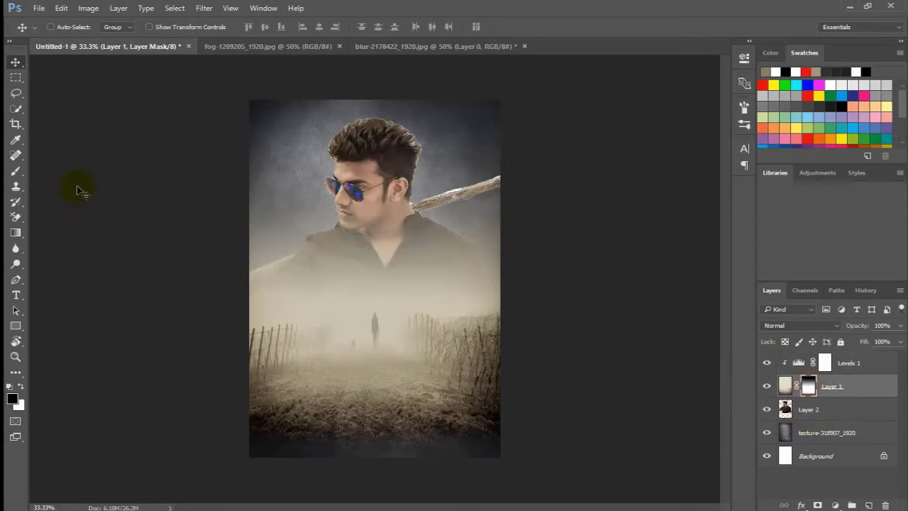
pyautogui.click(17, 234)
pyautogui.moveTo(372, 153); pyautogui.dragTo(365, 284)
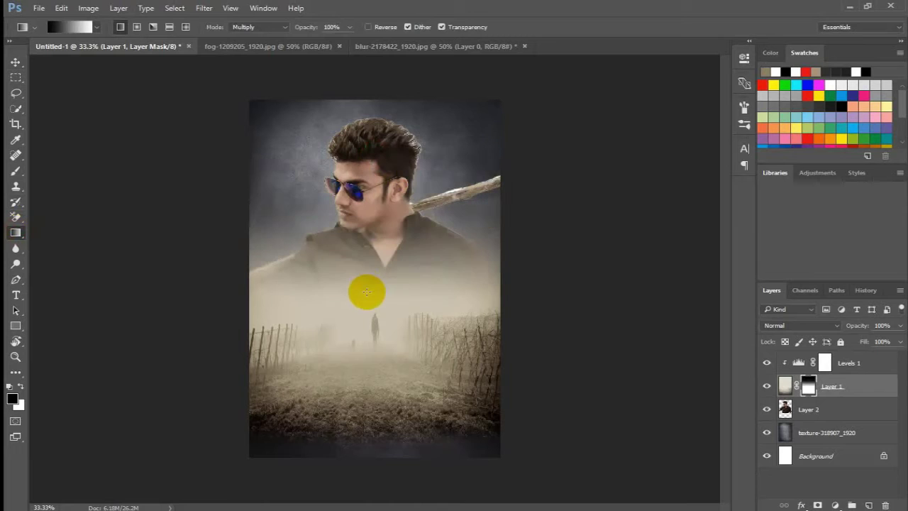
pyautogui.moveTo(368, 96); pyautogui.dragTo(372, 305)
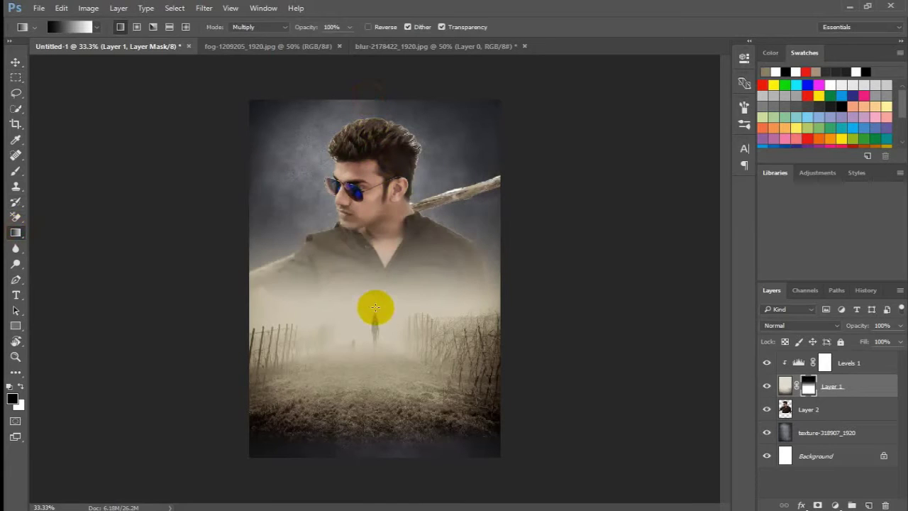
pyautogui.click(19, 67)
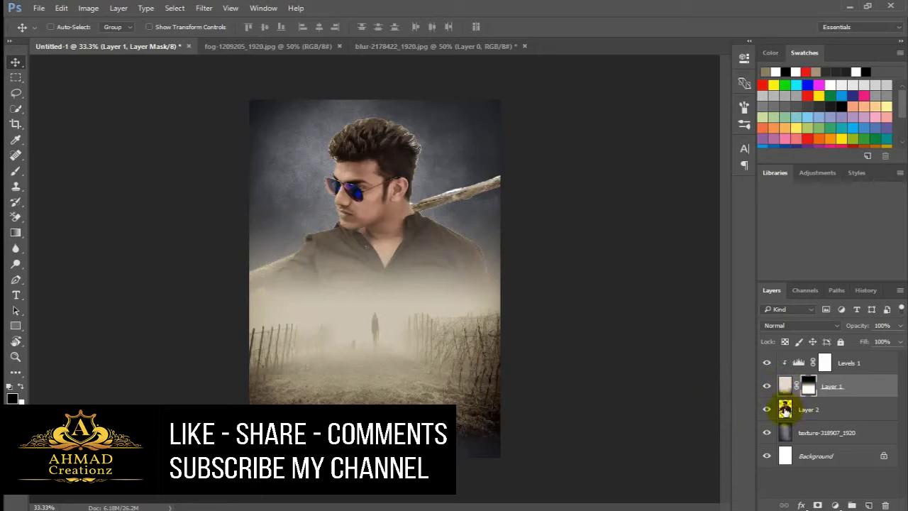
# Add a layer mask to the man's layer and fade out his lower body with upward black-to-white linear gradients
pyautogui.click(785, 410)
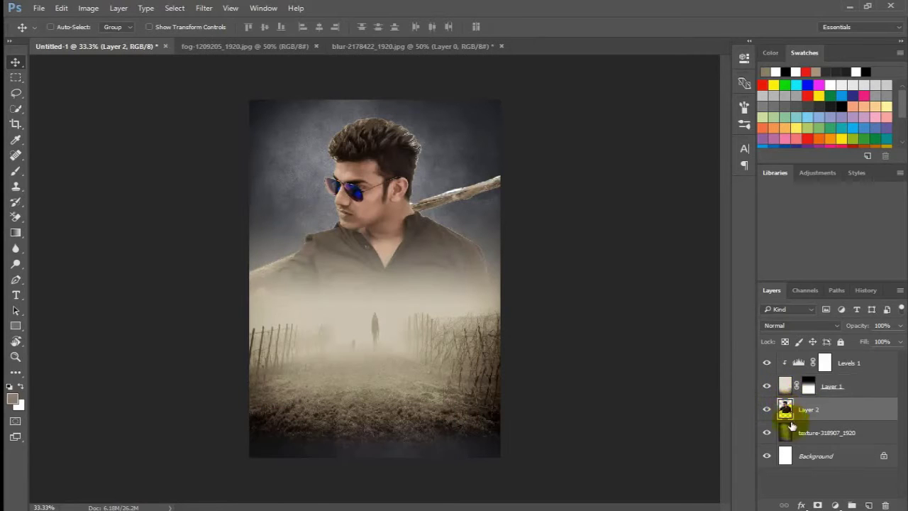
pyautogui.click(818, 505)
pyautogui.press('d')
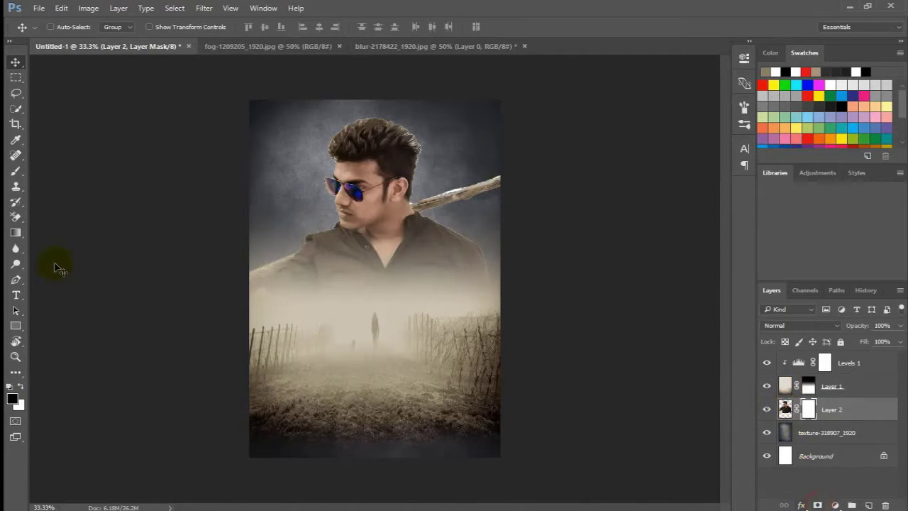
pyautogui.click(16, 233)
pyautogui.moveTo(383, 369); pyautogui.dragTo(387, 264)
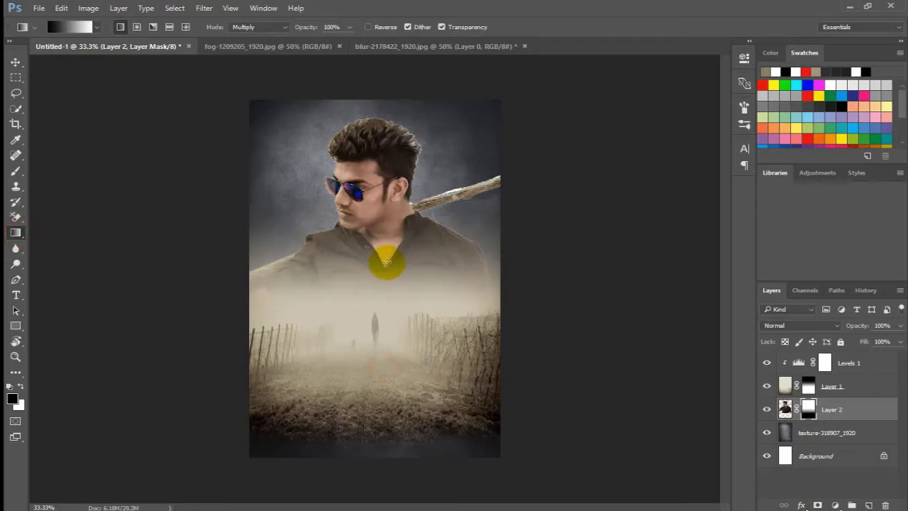
pyautogui.moveTo(371, 340); pyautogui.dragTo(376, 253)
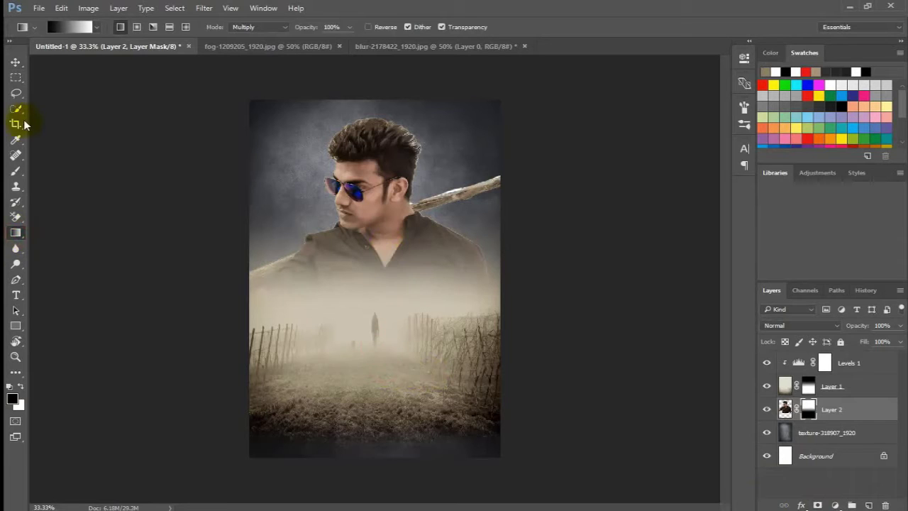
pyautogui.click(15, 64)
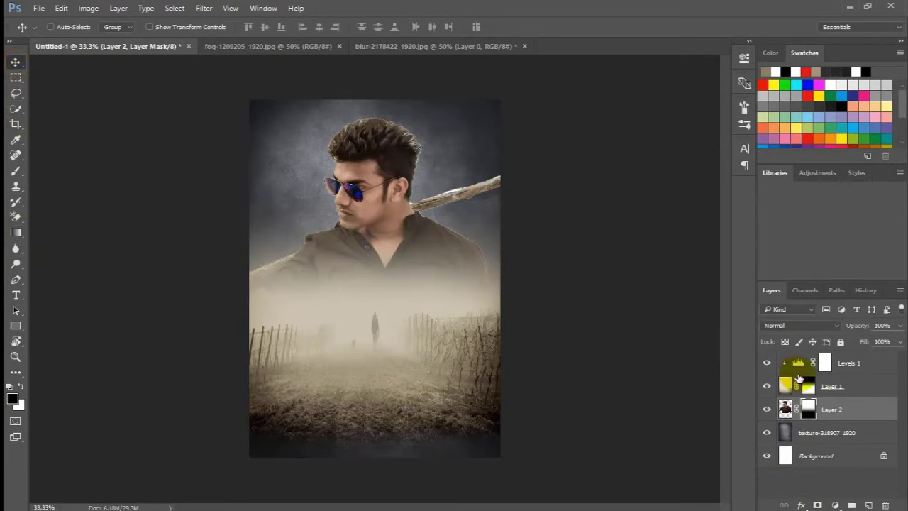
# Apply the Camera Raw filter to the man's image with exposure +0.35, highlights +13, shadows +16, clarity +63 and vibrance -28
pyautogui.click(785, 409)
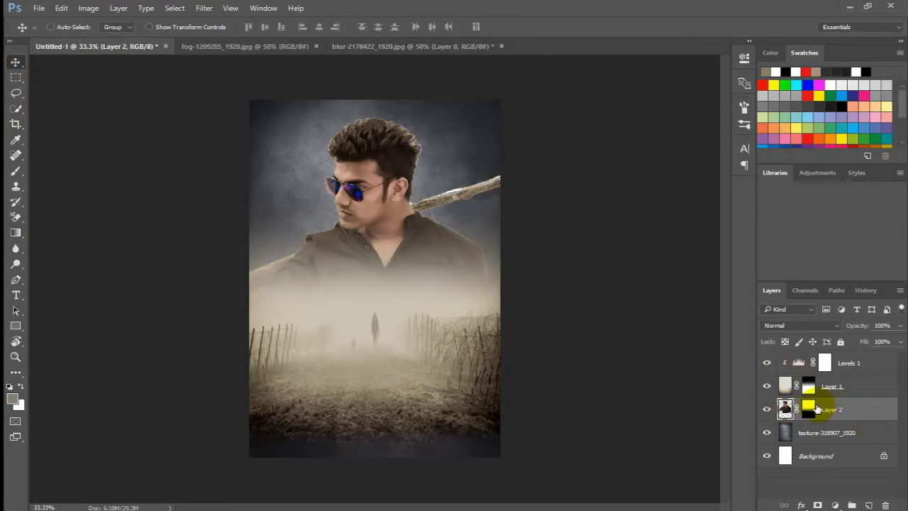
pyautogui.rightClick(809, 412)
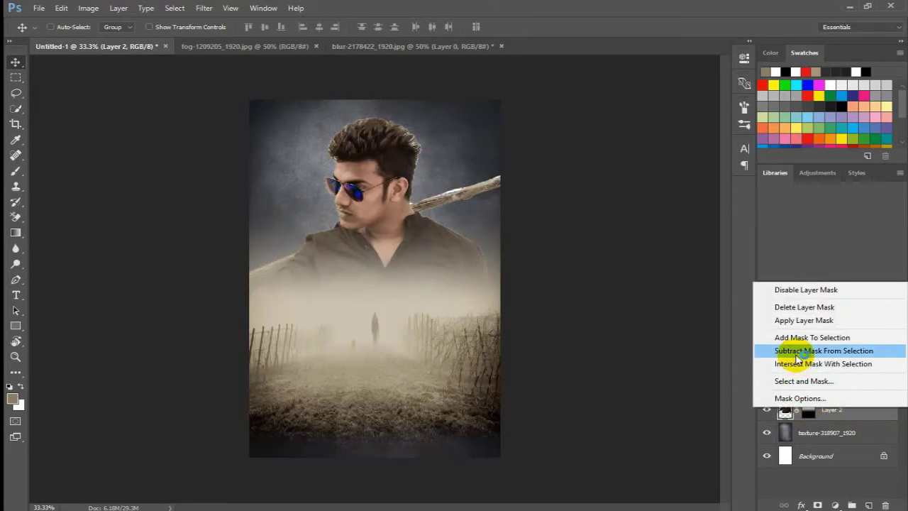
pyautogui.click(781, 419)
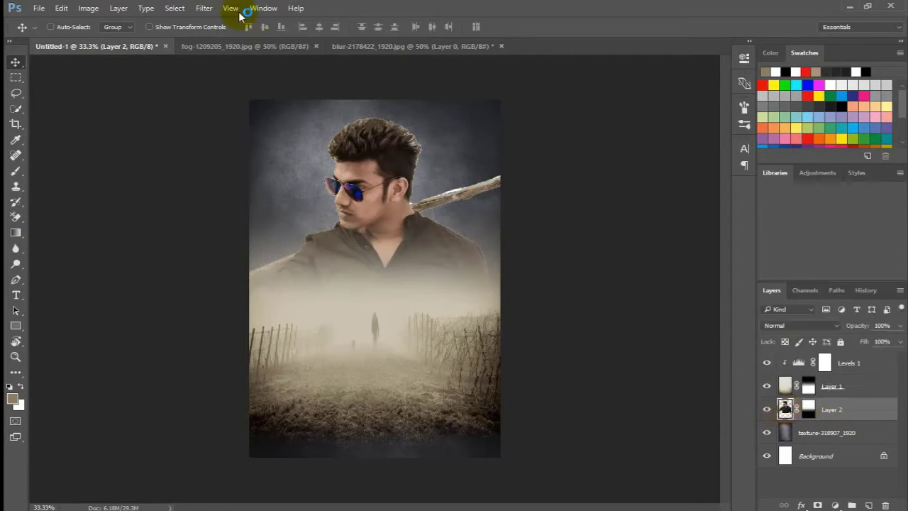
pyautogui.click(205, 9)
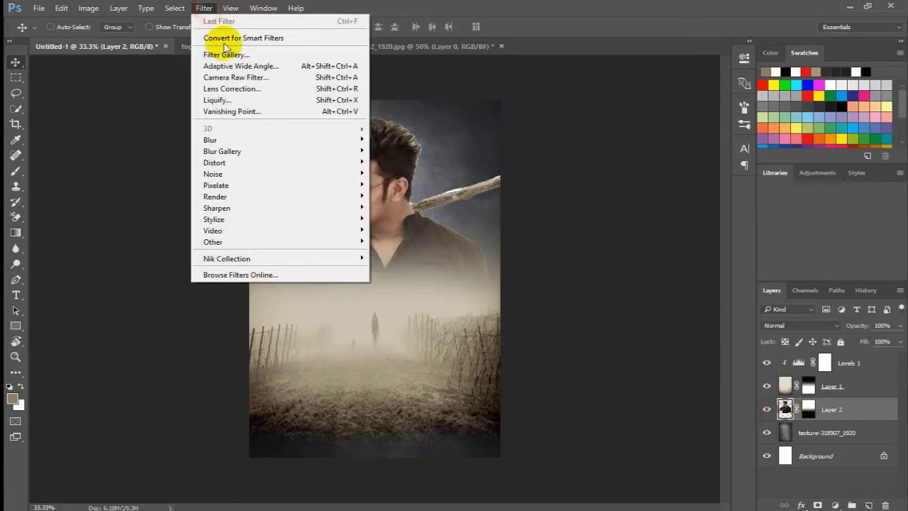
pyautogui.click(240, 78)
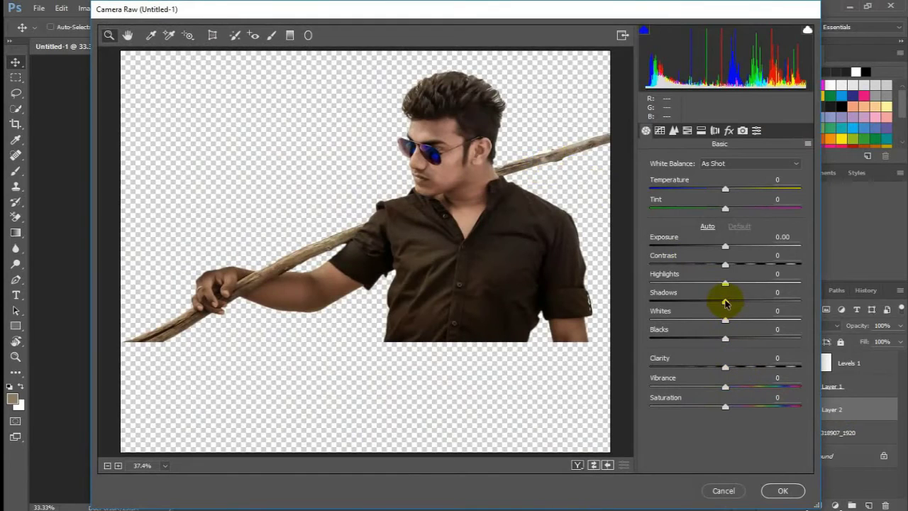
pyautogui.moveTo(725, 304); pyautogui.dragTo(735, 285)
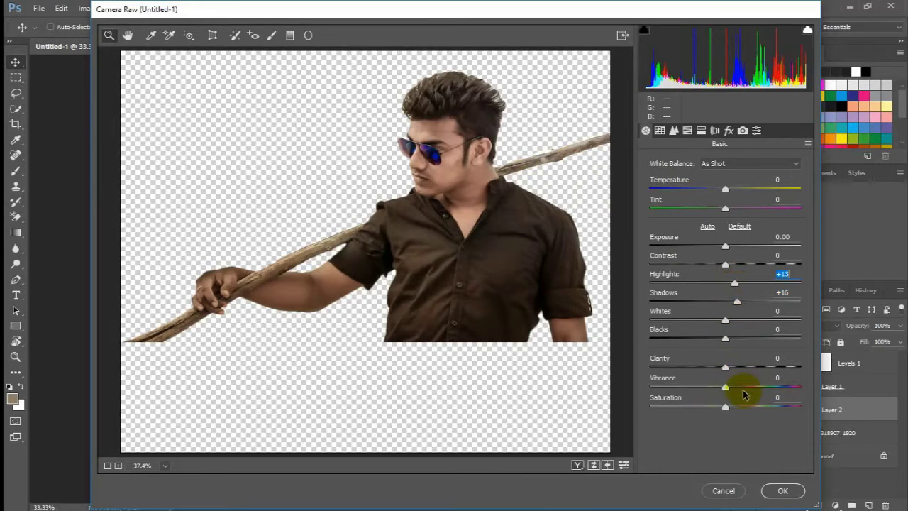
pyautogui.moveTo(725, 367); pyautogui.dragTo(773, 366)
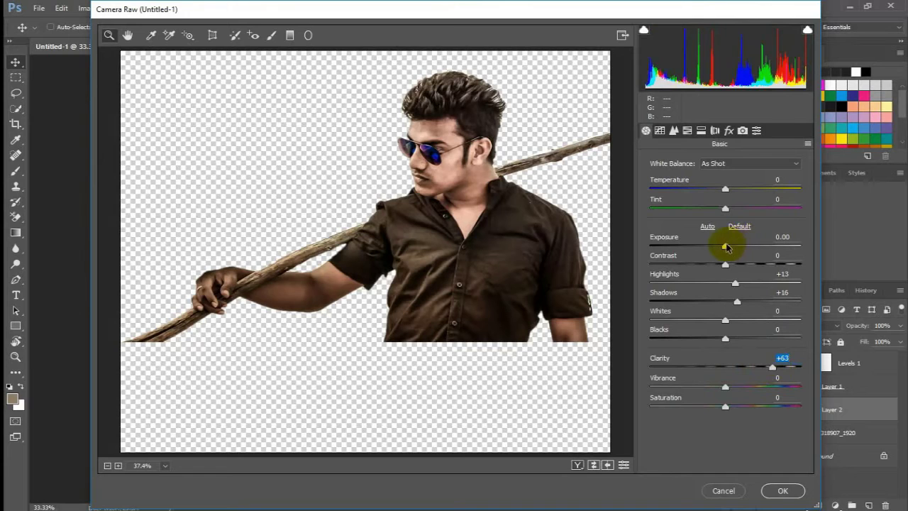
pyautogui.moveTo(725, 248)
pyautogui.mouseDown()
pyautogui.moveTo(710, 248)
pyautogui.moveTo(731, 247)
pyautogui.mouseUp()
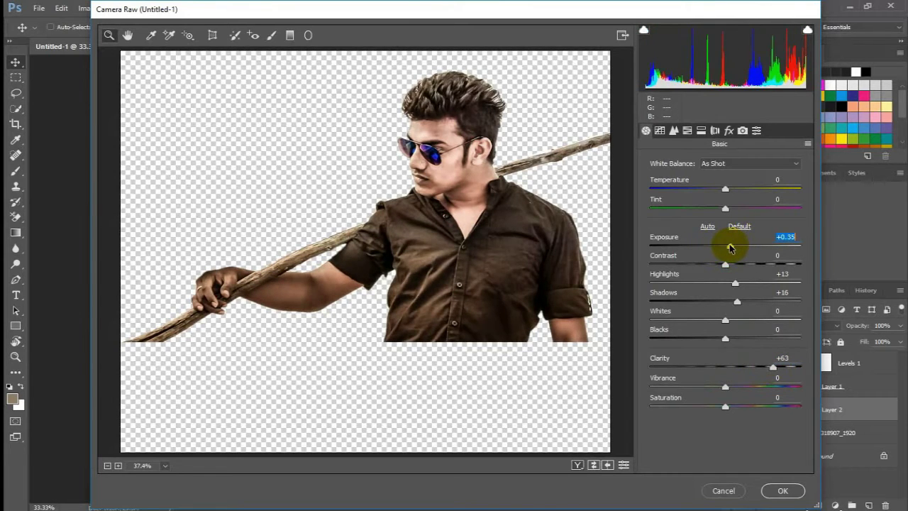
pyautogui.moveTo(725, 268)
pyautogui.mouseDown()
pyautogui.moveTo(694, 263)
pyautogui.moveTo(777, 261)
pyautogui.moveTo(789, 269)
pyautogui.moveTo(709, 264)
pyautogui.moveTo(728, 270)
pyautogui.mouseUp()
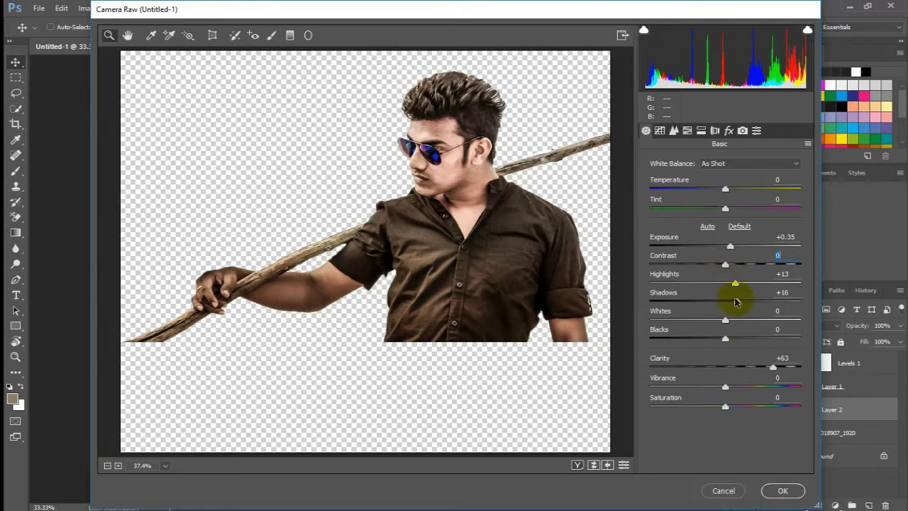
pyautogui.moveTo(725, 389); pyautogui.dragTo(702, 388)
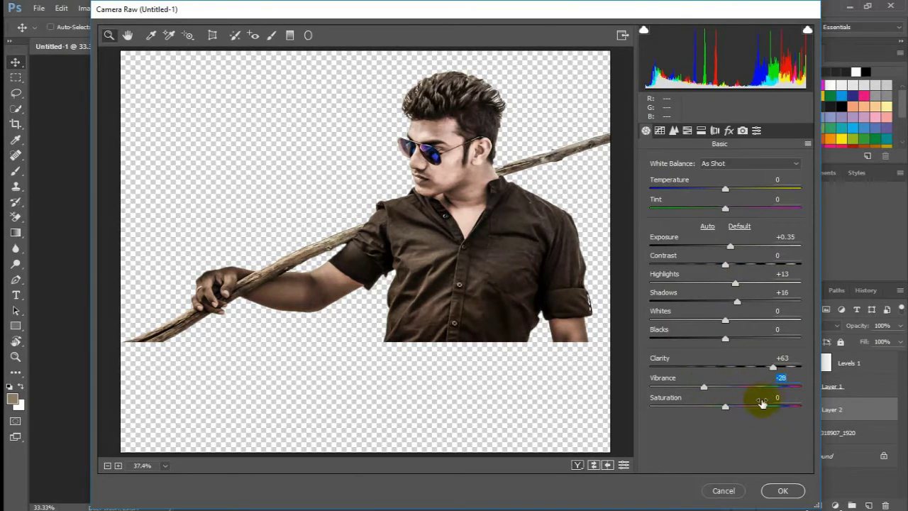
pyautogui.click(783, 490)
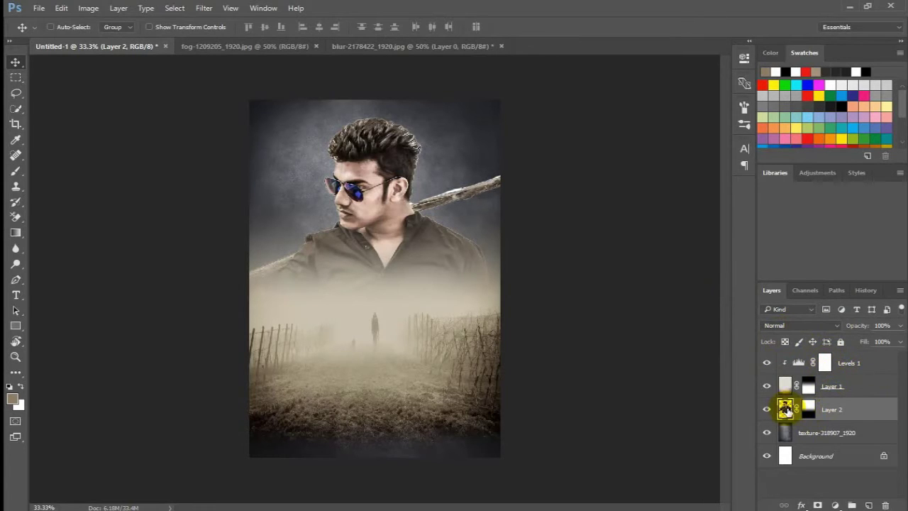
# Create a new layer above the man's layer and choose the 512 px scattered particle brush
pyautogui.click(869, 505)
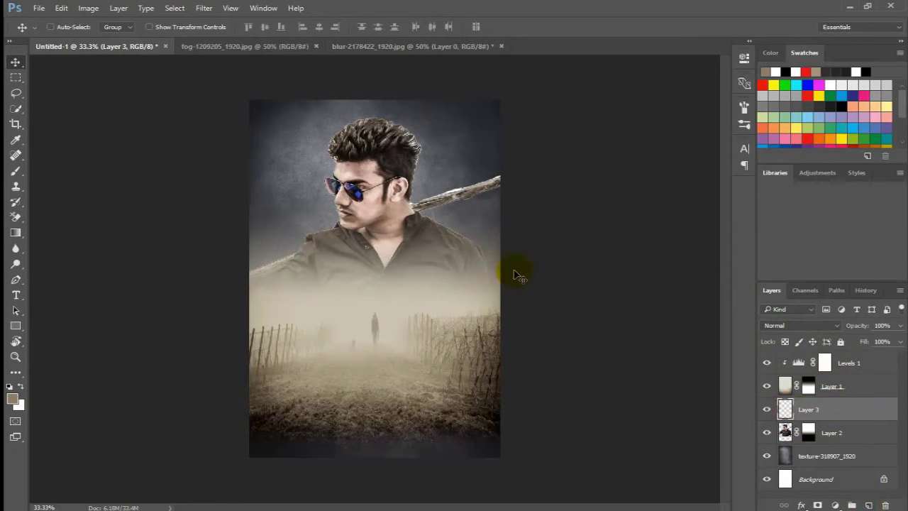
pyautogui.click(15, 171)
pyautogui.click(58, 27)
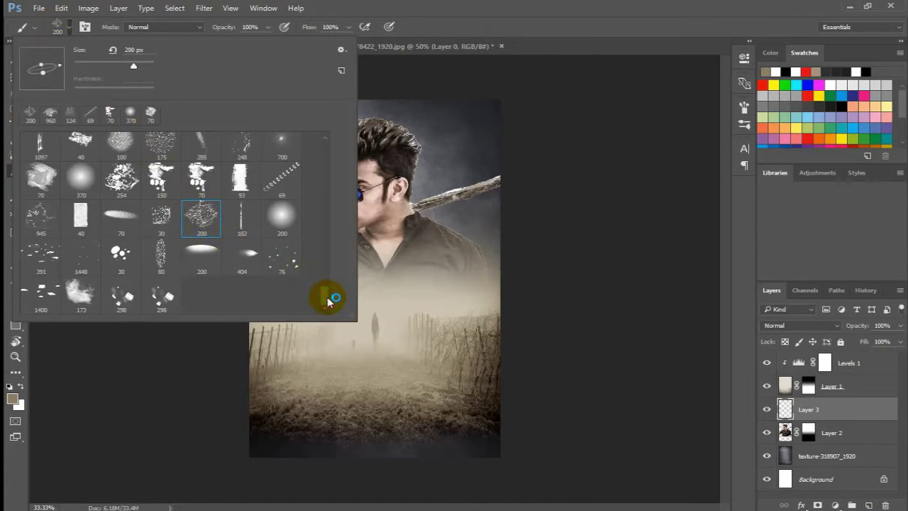
pyautogui.scroll(3, 326, 291)
pyautogui.click(277, 191)
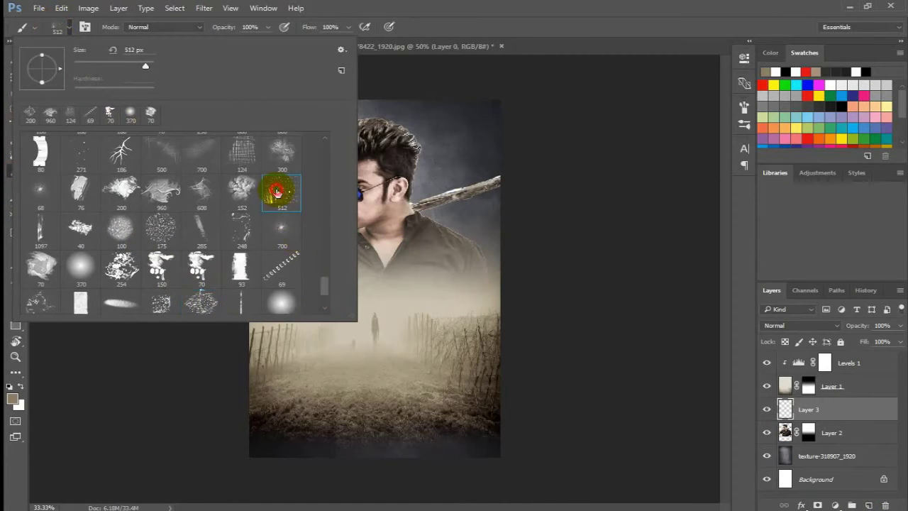
pyautogui.click(433, 6)
pyautogui.click(377, 278)
pyautogui.click(362, 283)
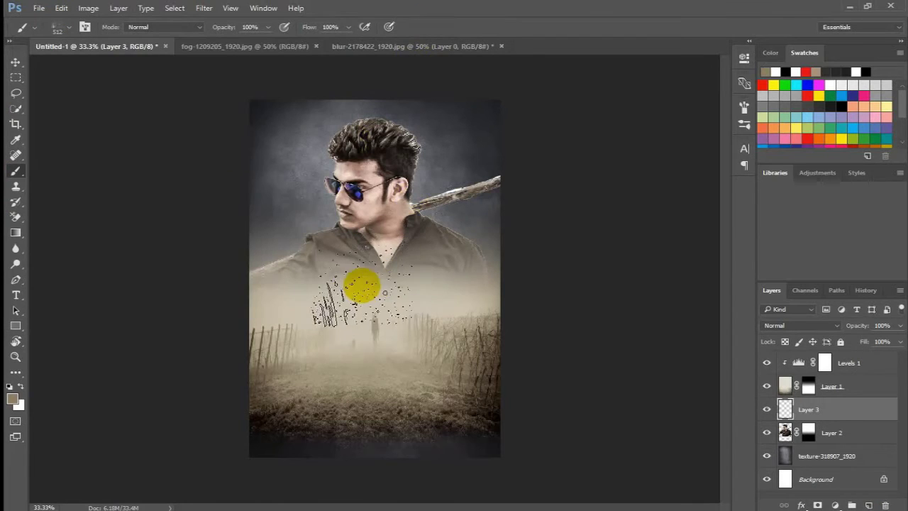
# Set the foreground color to the light beige c6bfaf sampled from the fog
pyautogui.click(16, 399)
pyautogui.click(348, 308)
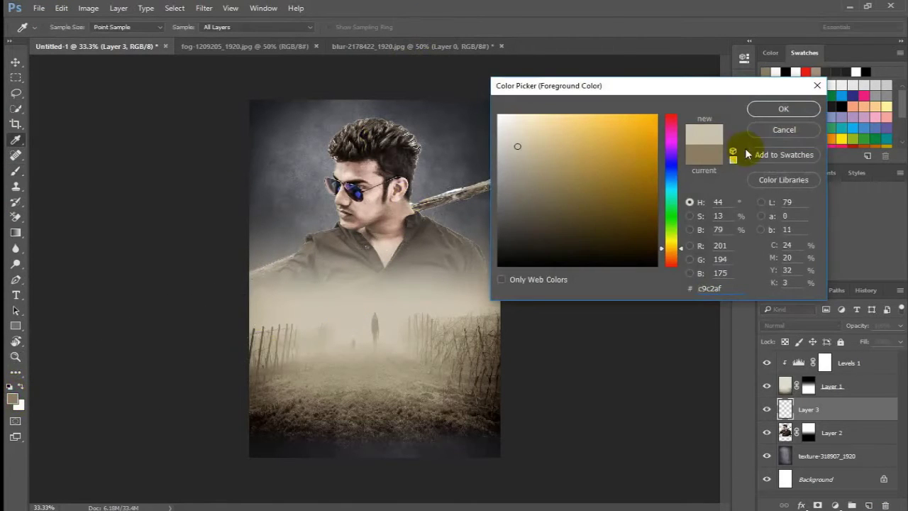
pyautogui.click(440, 261)
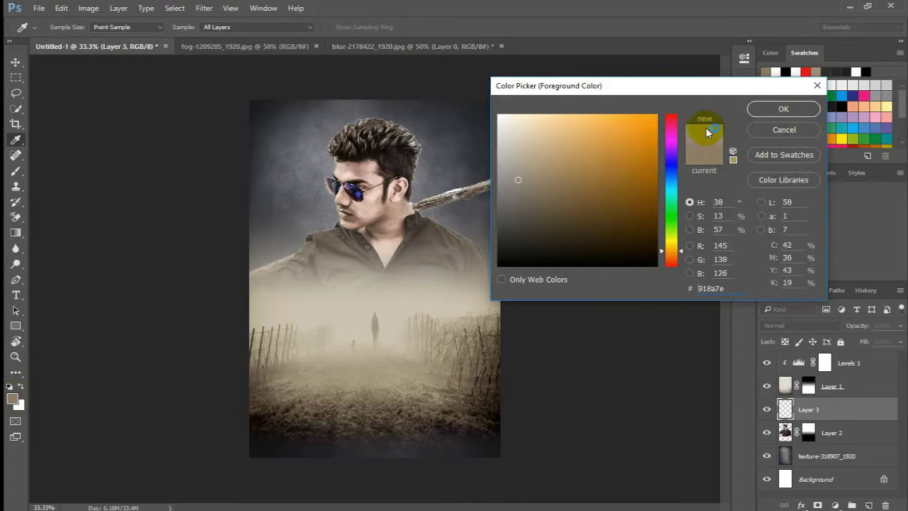
pyautogui.click(364, 295)
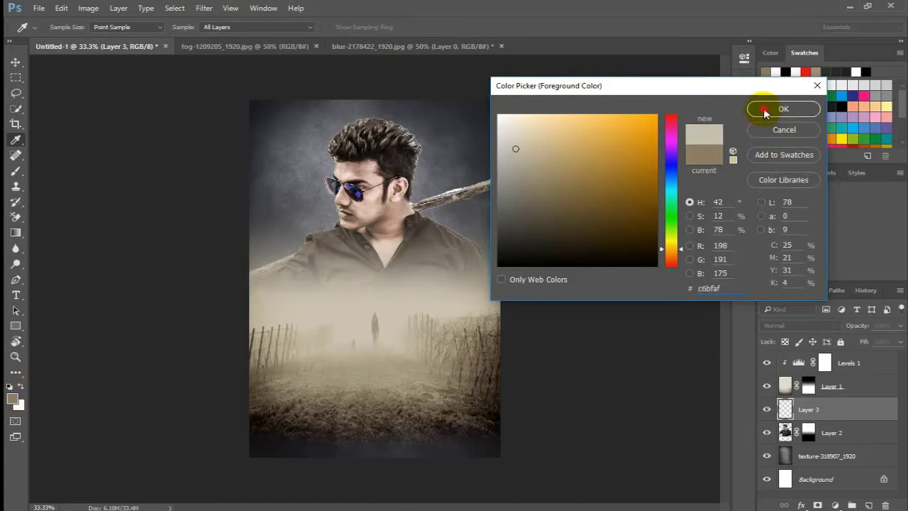
pyautogui.click(765, 110)
# Enlarge the particle brush and stamp beige specks over the man's chest on the new layer
pyautogui.press('b')
pyautogui.press(']')
pyautogui.press(']')
pyautogui.press(']')
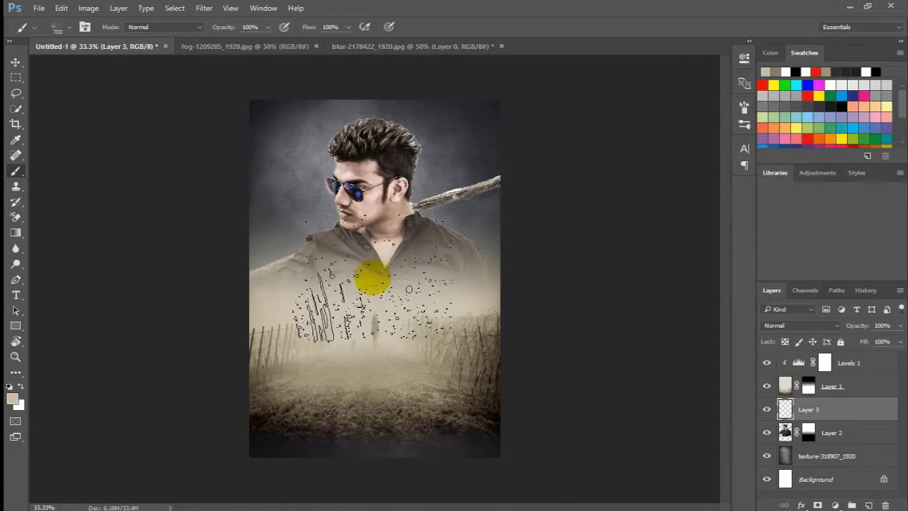
pyautogui.click(370, 301)
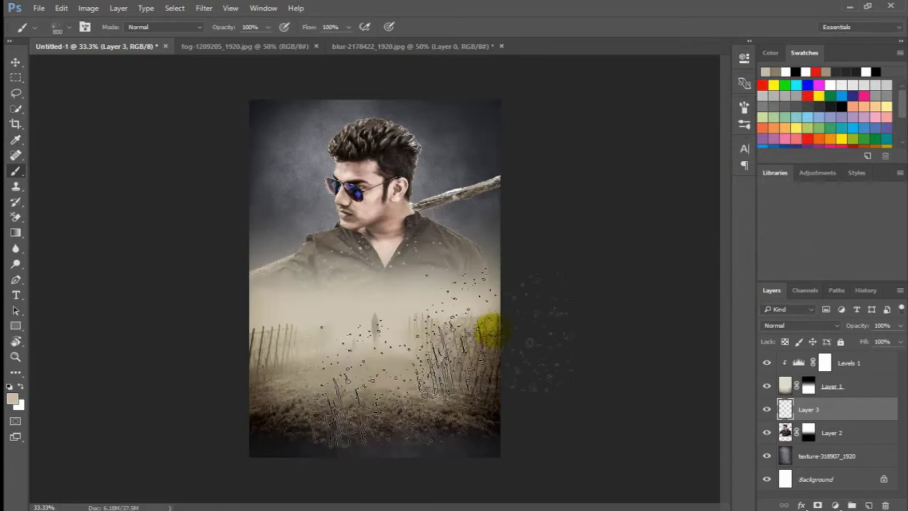
# Scale up the beige particle layer slightly with Free Transform so the specks spread across the man's shirt
pyautogui.click(15, 61)
pyautogui.hotkey('ctrl', 't')
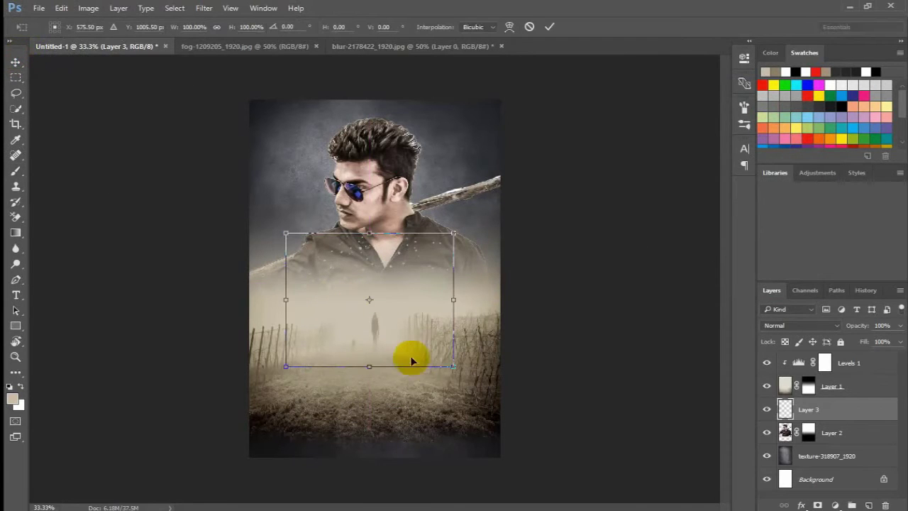
pyautogui.moveTo(453, 368)
pyautogui.mouseDown()
pyautogui.moveTo(483, 394)
pyautogui.moveTo(465, 378)
pyautogui.mouseUp()
pyautogui.press('Return')
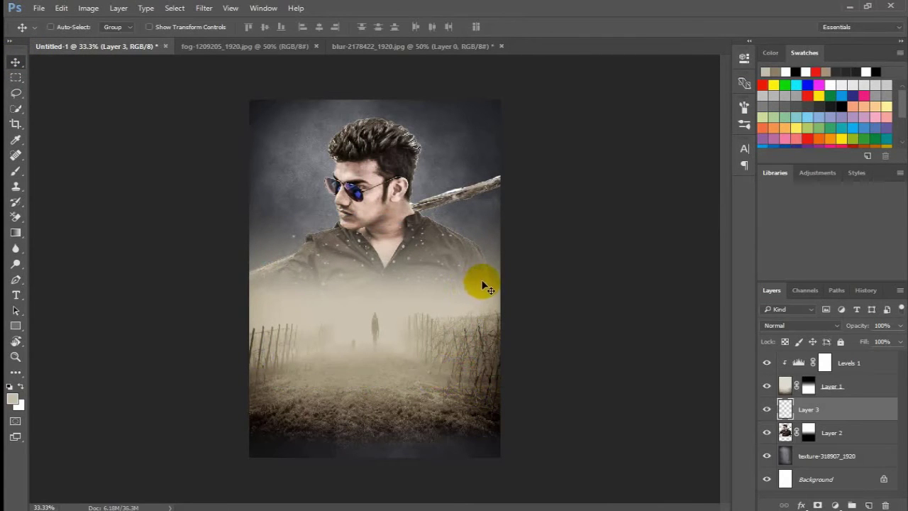
# Add a gradient fill layer above the texture layer, with its start color changed to bright orange fading to transparent
pyautogui.click(850, 458)
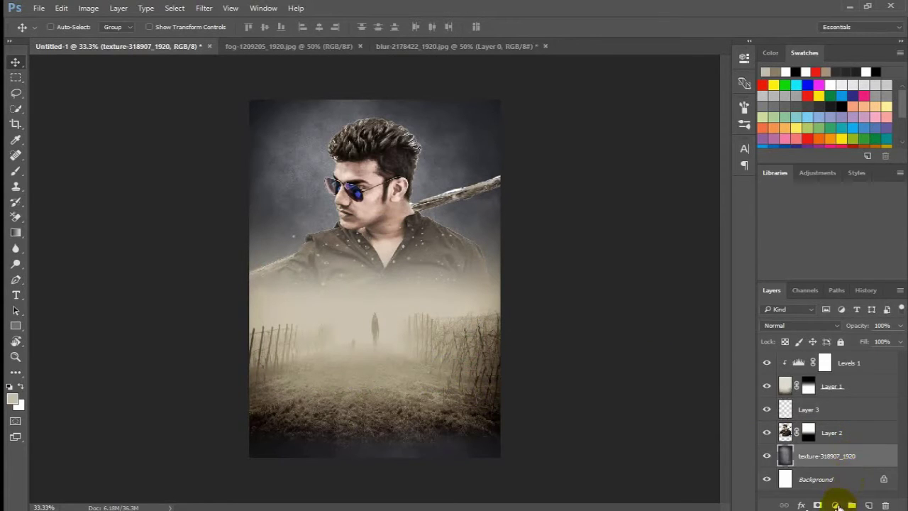
pyautogui.click(835, 505)
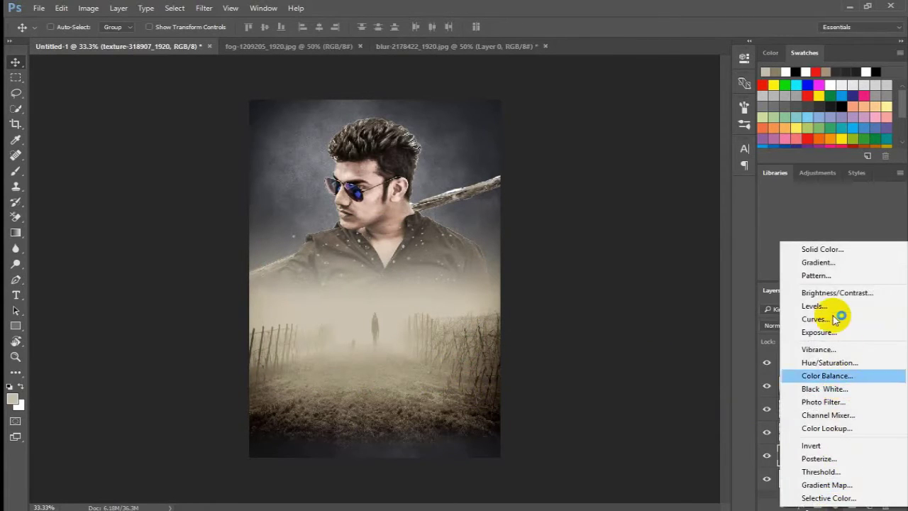
pyautogui.click(829, 265)
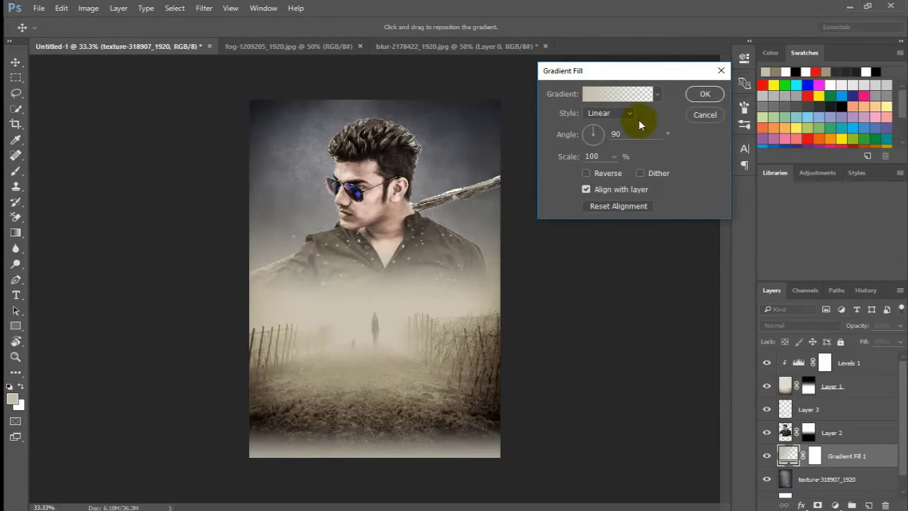
pyautogui.click(612, 94)
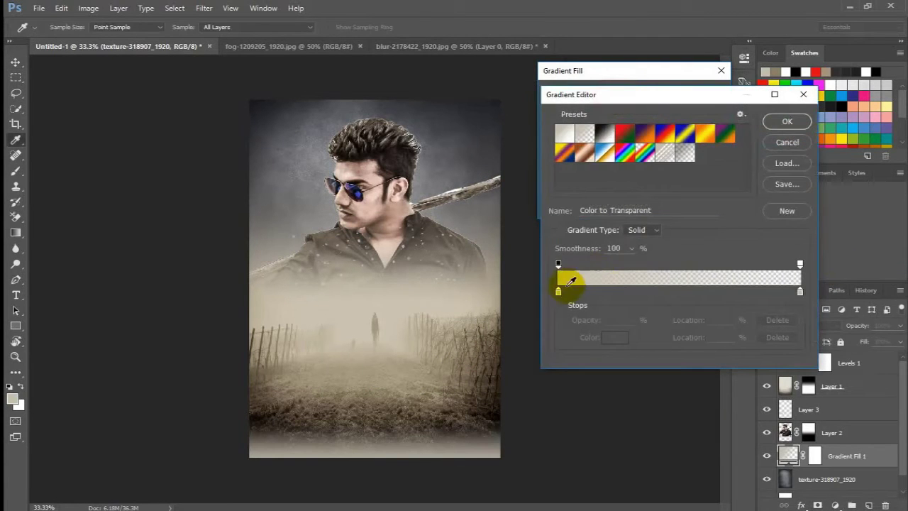
pyautogui.click(558, 292)
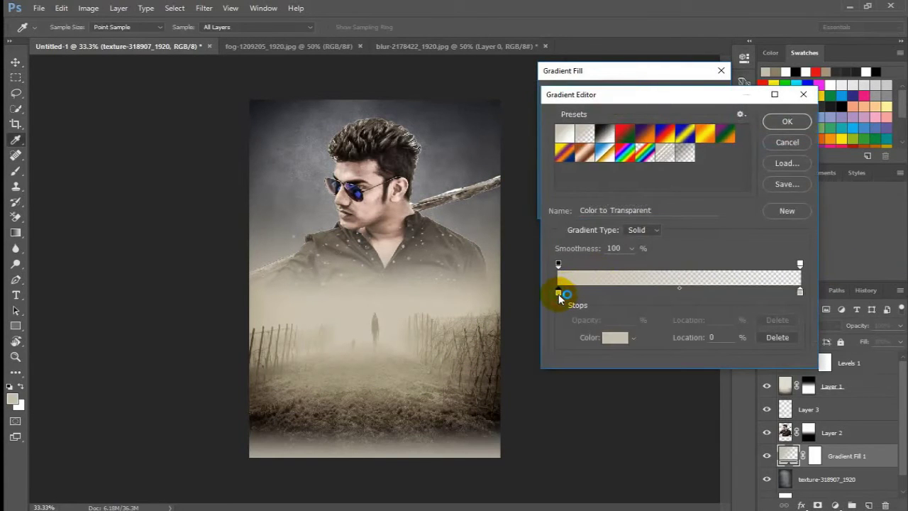
pyautogui.click(613, 337)
pyautogui.moveTo(615, 163); pyautogui.dragTo(661, 102)
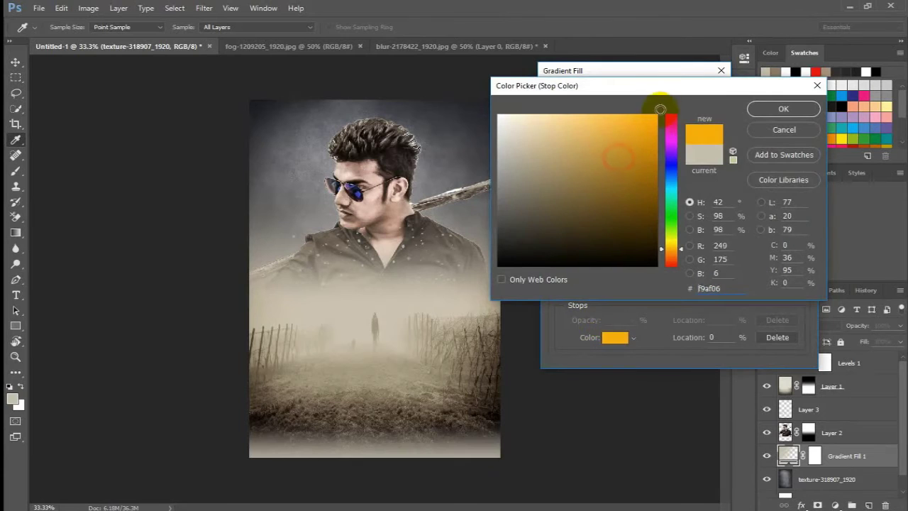
pyautogui.click(754, 109)
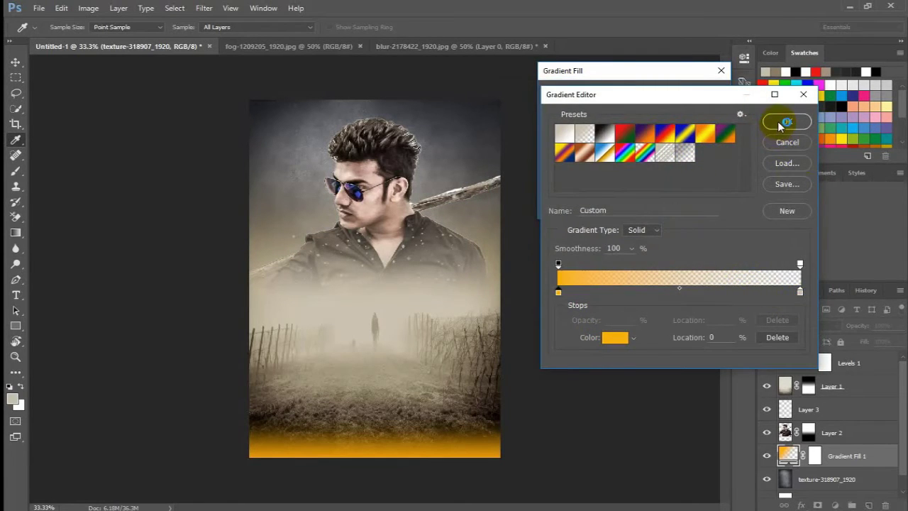
pyautogui.click(786, 122)
# Make the orange gradient radial at 90% scale, center it behind the man and blend its layer in Hard Mix mode
pyautogui.click(616, 117)
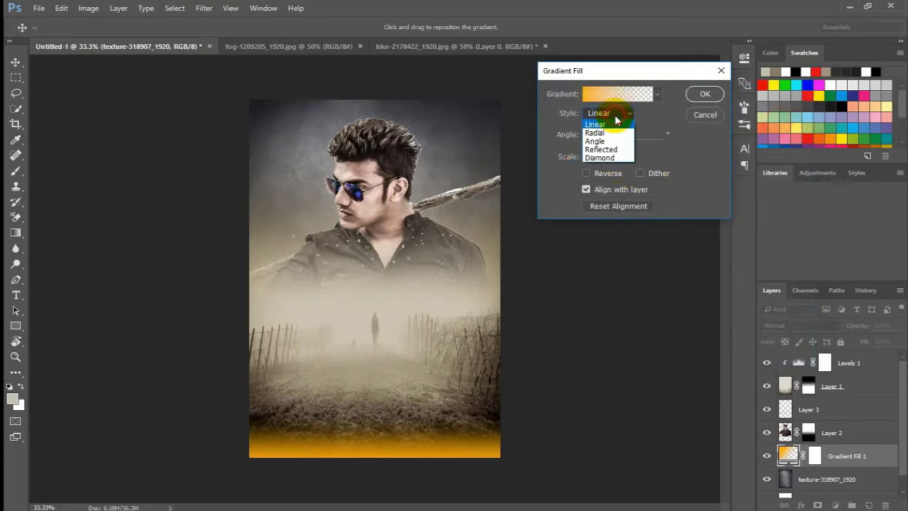
pyautogui.click(607, 131)
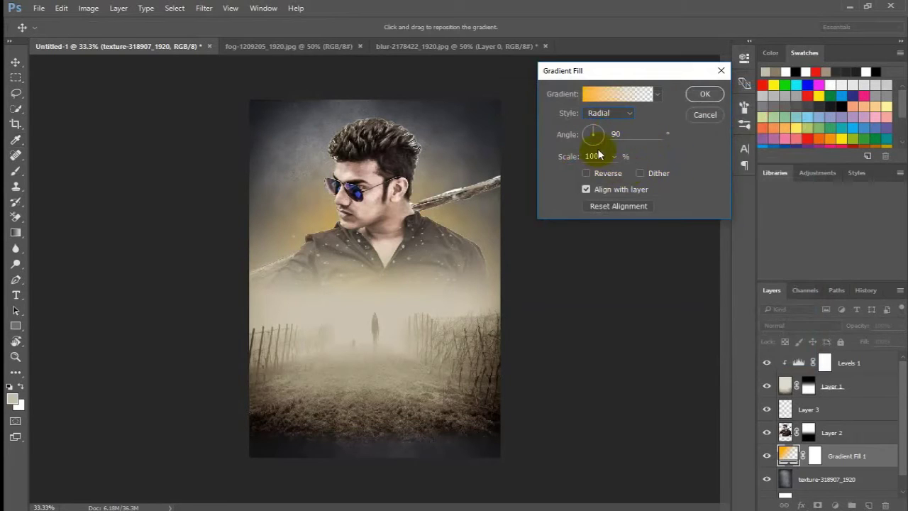
pyautogui.moveTo(561, 159)
pyautogui.mouseDown()
pyautogui.moveTo(572, 154)
pyautogui.moveTo(569, 163)
pyautogui.mouseUp()
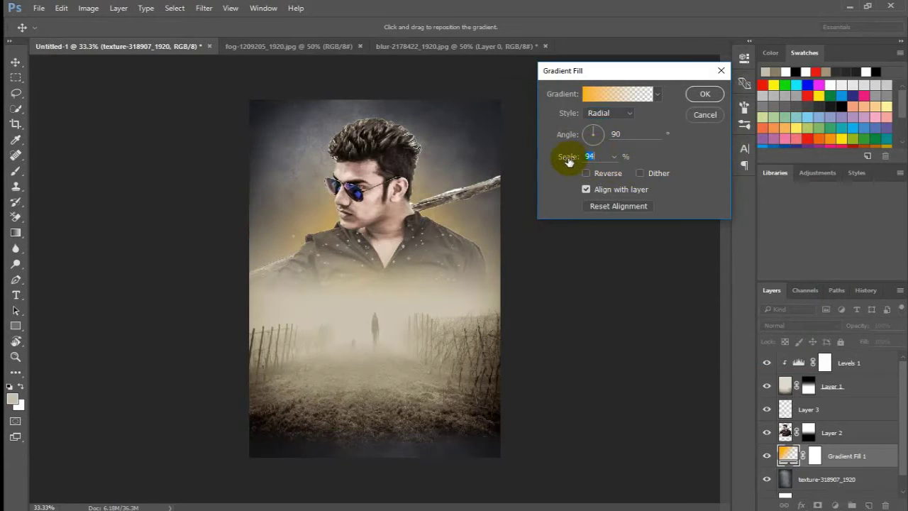
pyautogui.moveTo(415, 189); pyautogui.dragTo(410, 190)
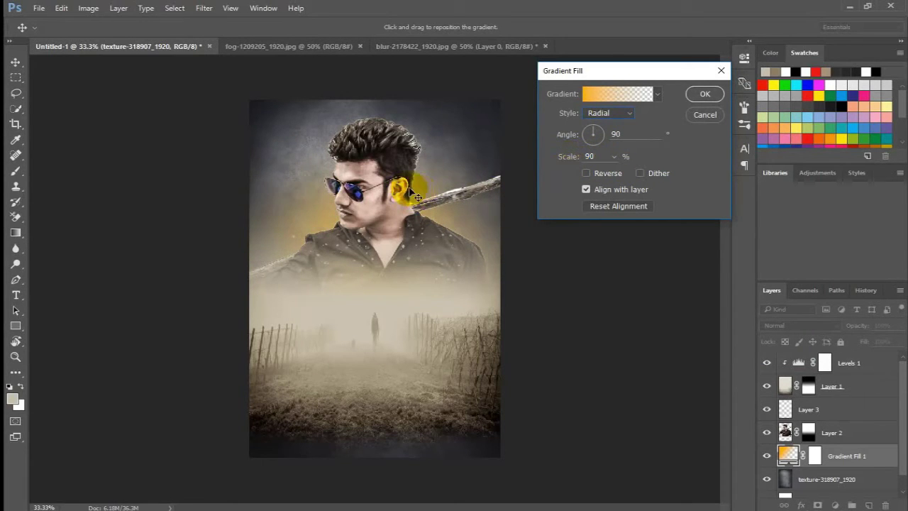
pyautogui.click(704, 94)
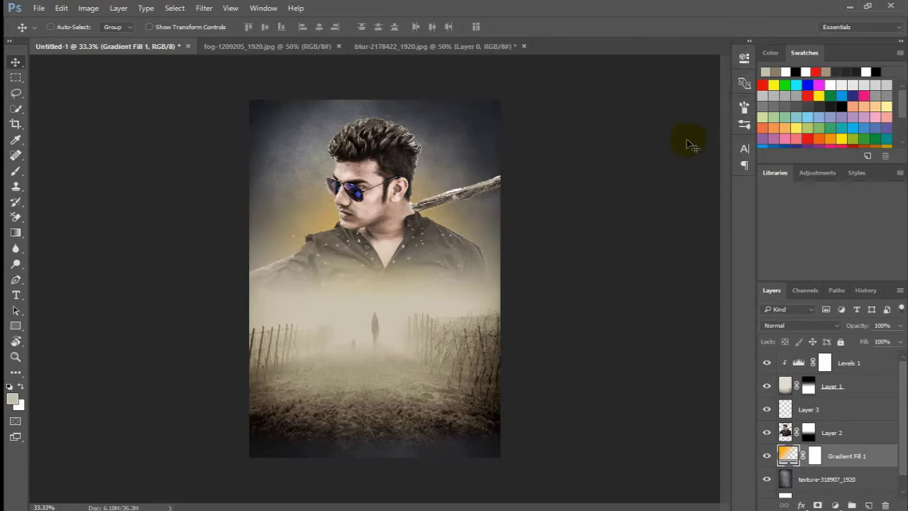
pyautogui.click(797, 327)
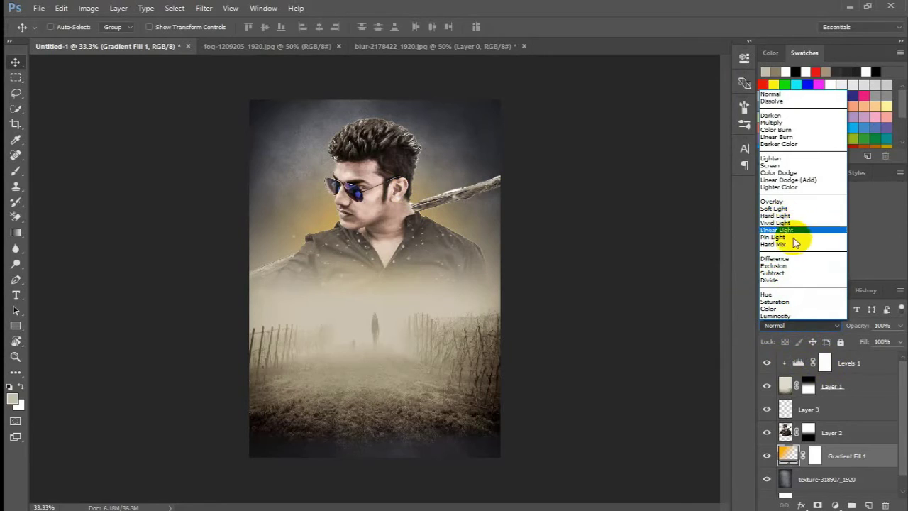
pyautogui.click(799, 244)
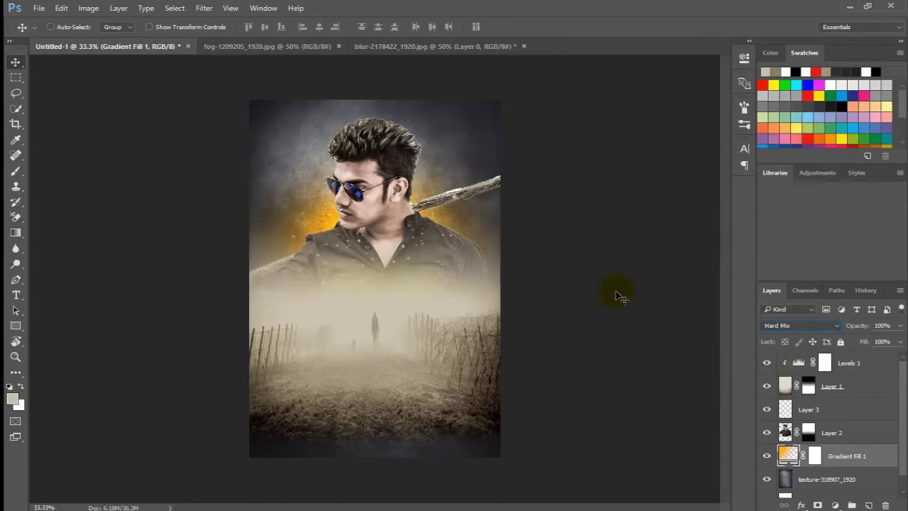
# Create a new layer directly above the texture layer and stamp beige particles around the glow behind the man
pyautogui.click(823, 477)
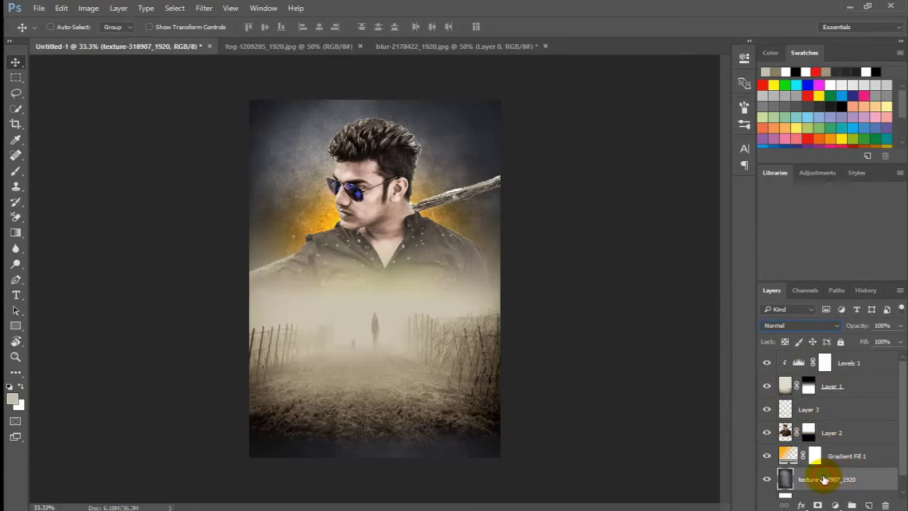
pyautogui.click(866, 503)
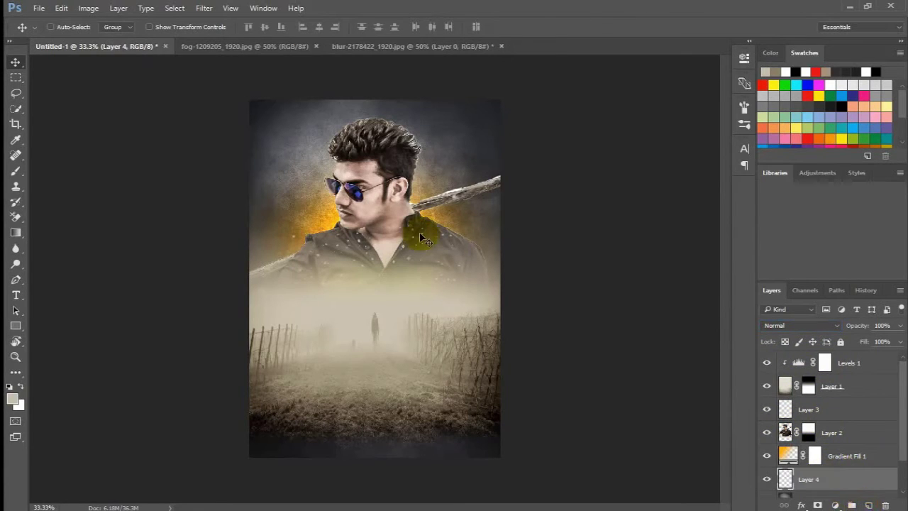
pyautogui.click(16, 171)
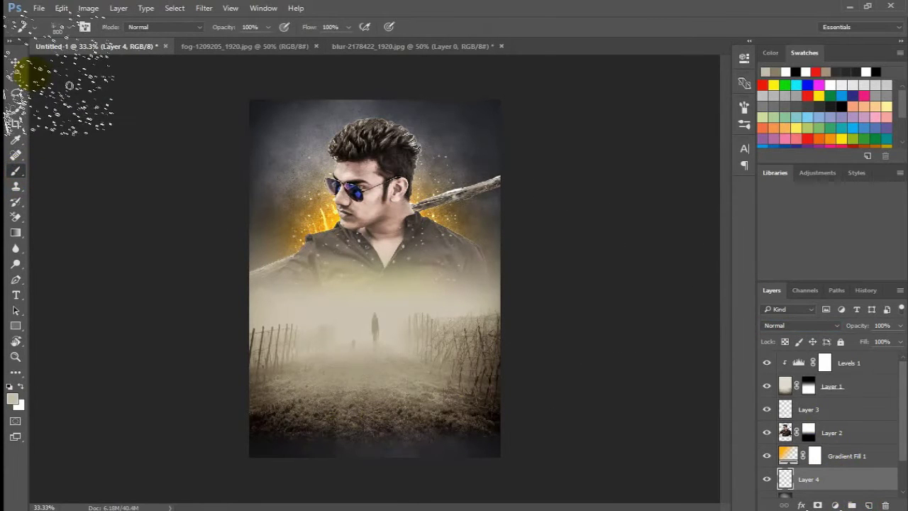
pyautogui.click(16, 63)
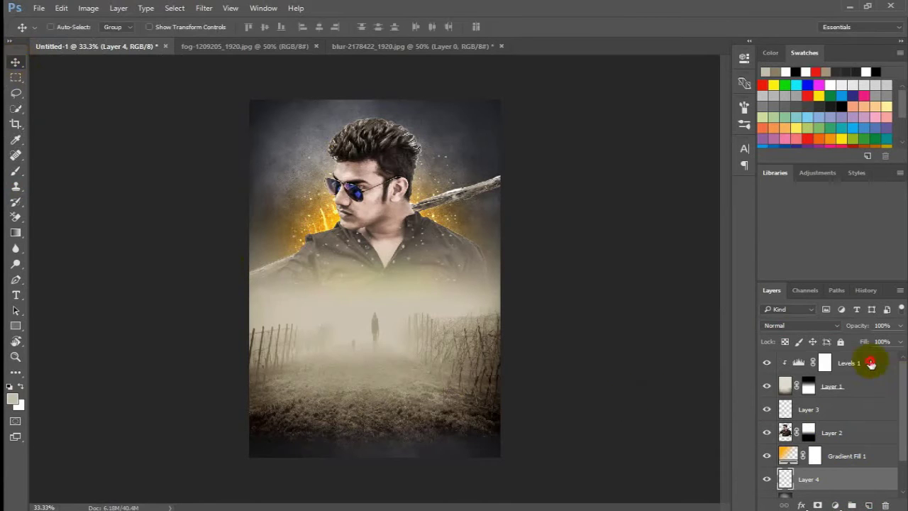
# Place the credits image as an embedded object above the Levels 1 layer and position it at the bottom of the poster
pyautogui.click(872, 361)
pyautogui.press('d')
pyautogui.click(38, 8)
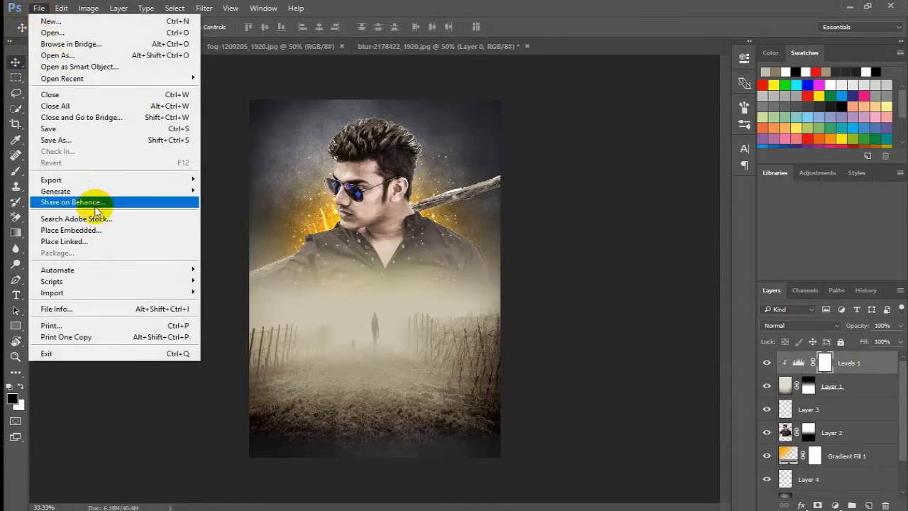
pyautogui.click(99, 230)
pyautogui.doubleClick(284, 105)
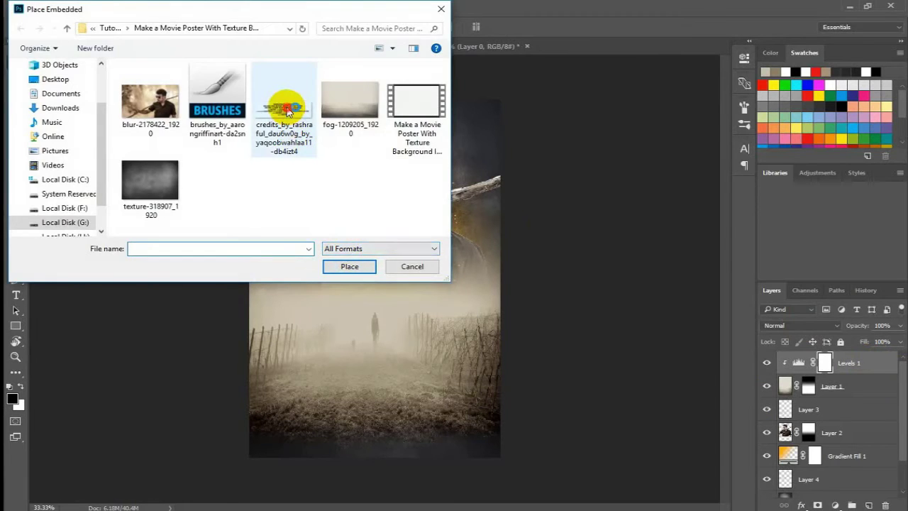
pyautogui.moveTo(389, 265); pyautogui.dragTo(386, 389)
pyautogui.press('Return')
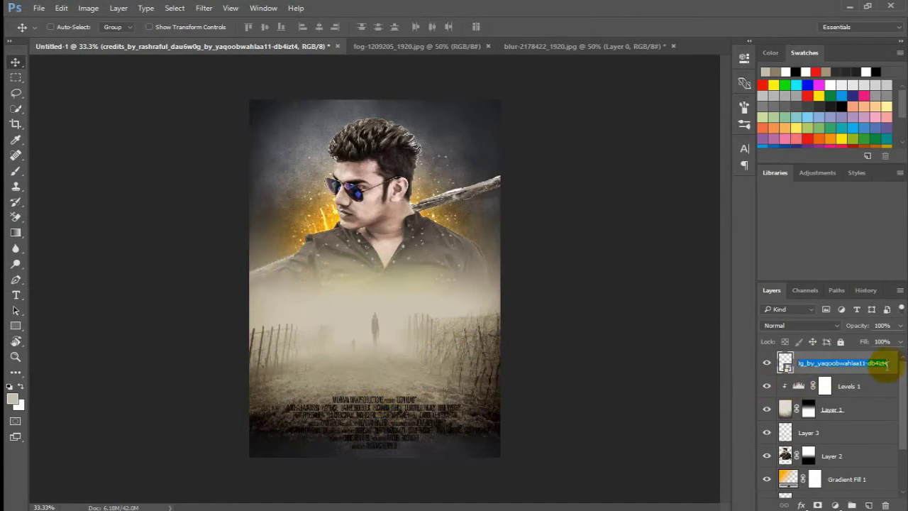
# Apply a white Color Overlay in Normal mode at 100% opacity to the credits layer
pyautogui.doubleClick(890, 364)
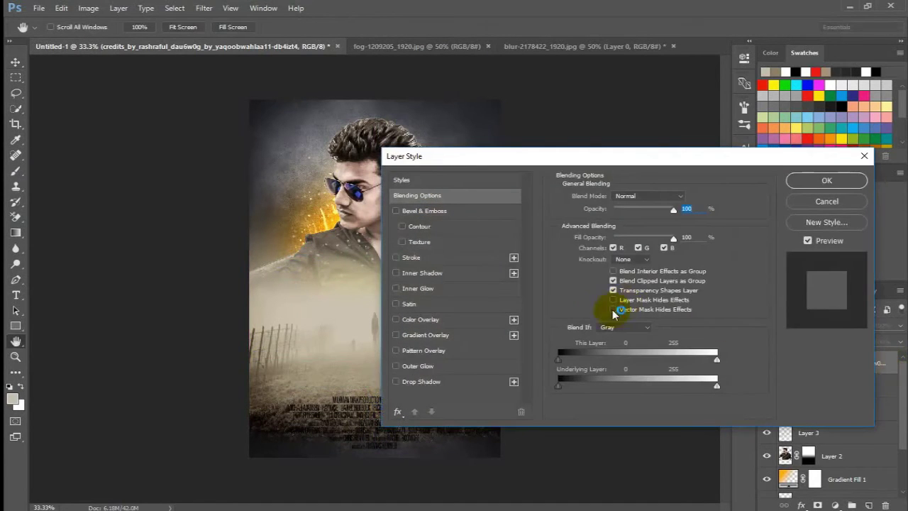
pyautogui.click(433, 320)
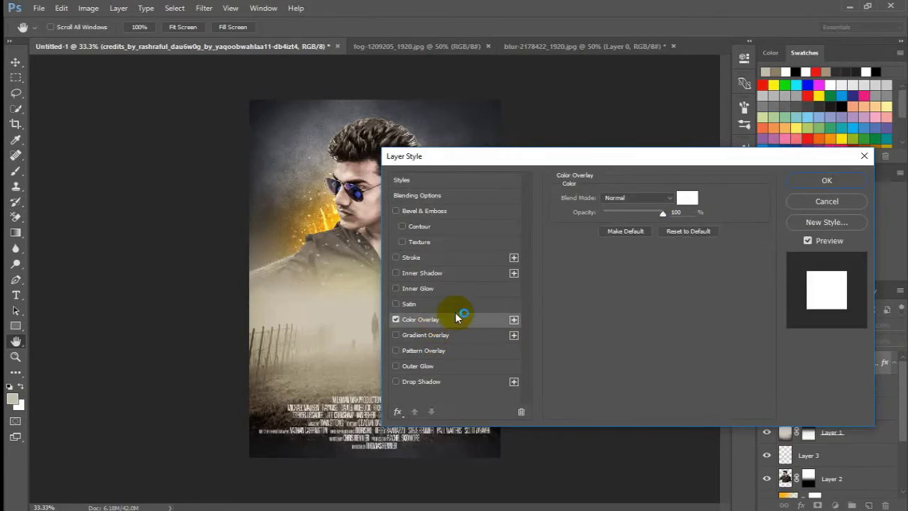
pyautogui.click(827, 181)
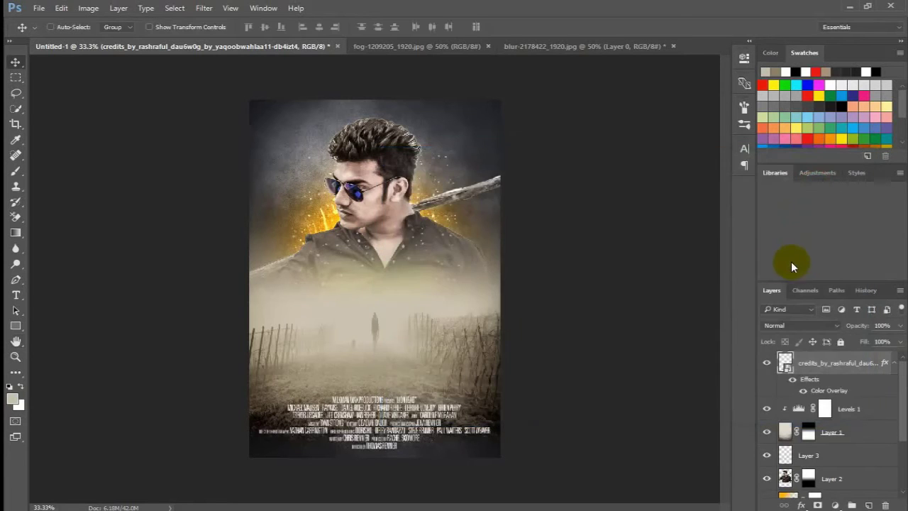
# Add the title THE LEGEND in the Almonte font on a new layer, enlarge it and place it just above the credits
pyautogui.click(868, 504)
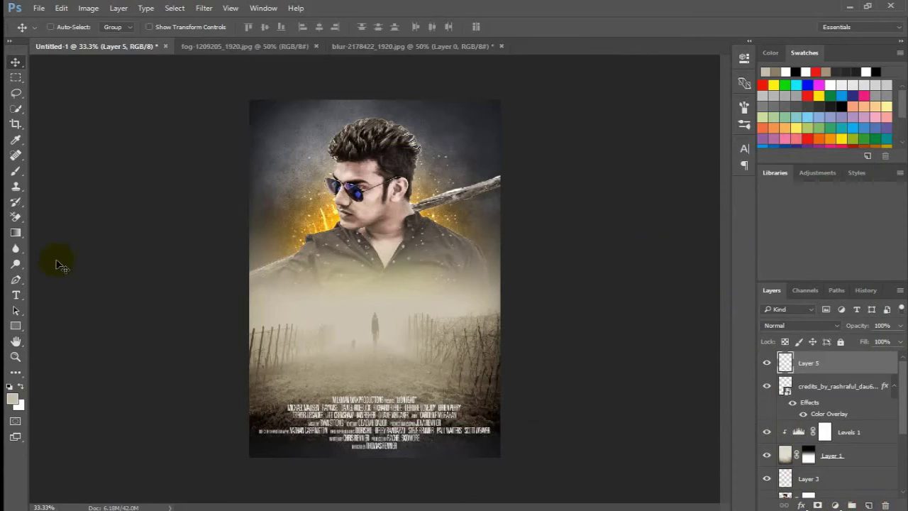
pyautogui.click(18, 295)
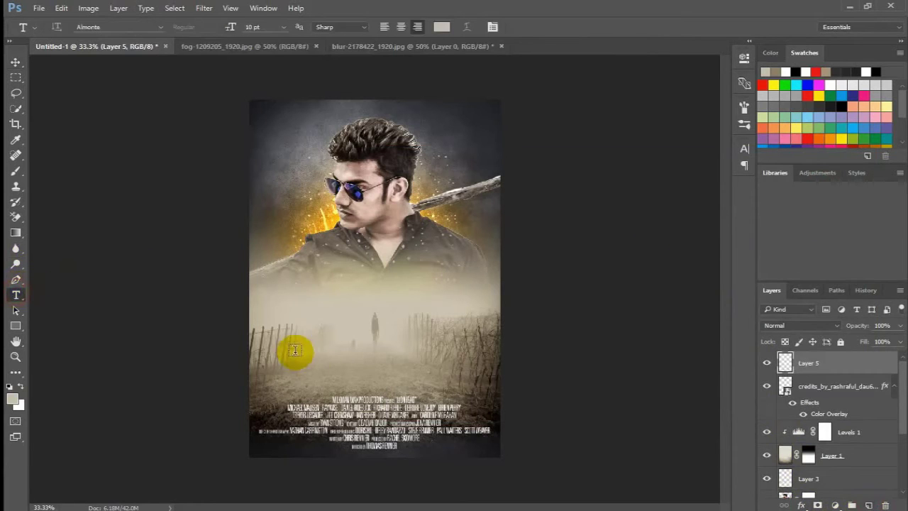
pyautogui.click(308, 339)
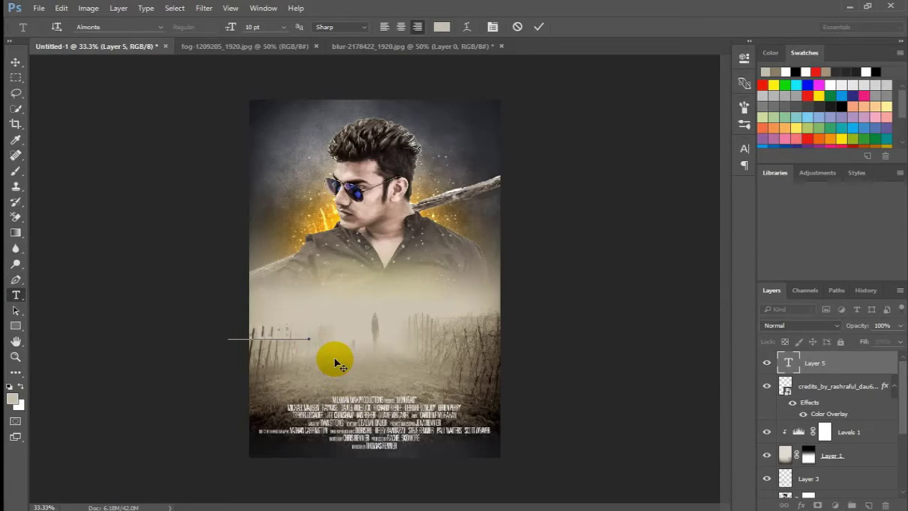
pyautogui.click(16, 64)
pyautogui.moveTo(251, 326); pyautogui.dragTo(453, 386)
pyautogui.hotkey('ctrl', 't')
pyautogui.press('Return')
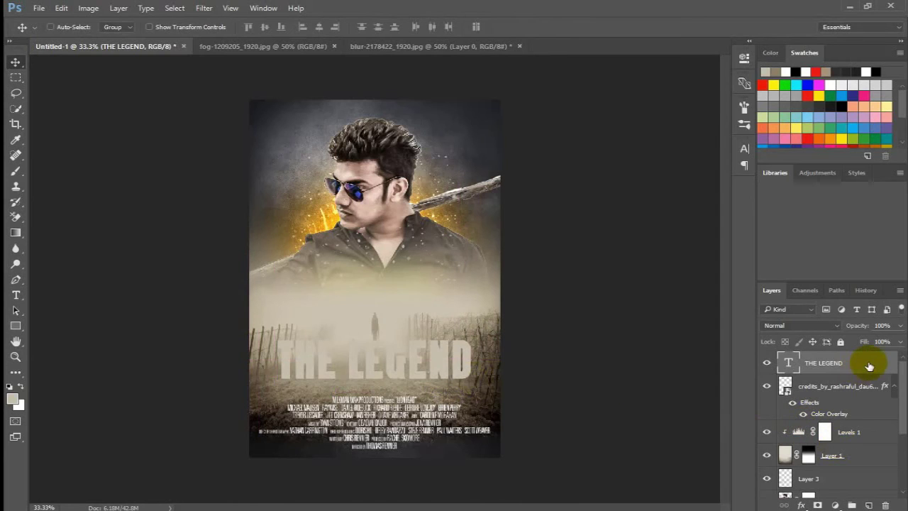
# Add a Gradient Overlay to the THE LEGEND title and use black for both color stops of its gradient
pyautogui.doubleClick(870, 364)
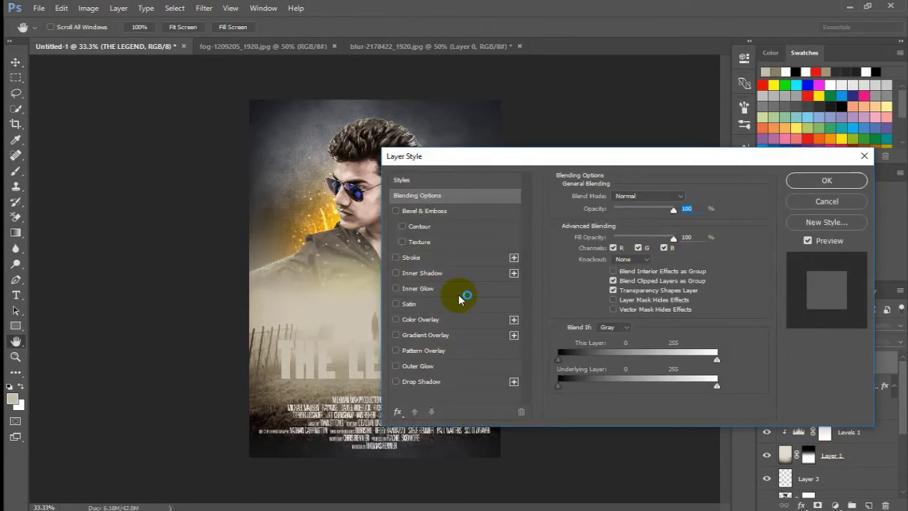
pyautogui.click(446, 338)
pyautogui.moveTo(530, 156); pyautogui.dragTo(523, 36)
pyautogui.click(619, 97)
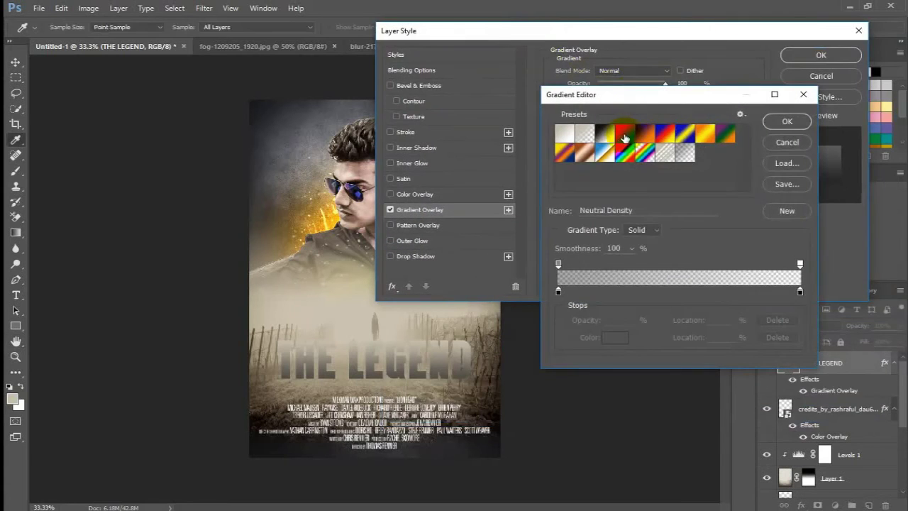
pyautogui.click(559, 292)
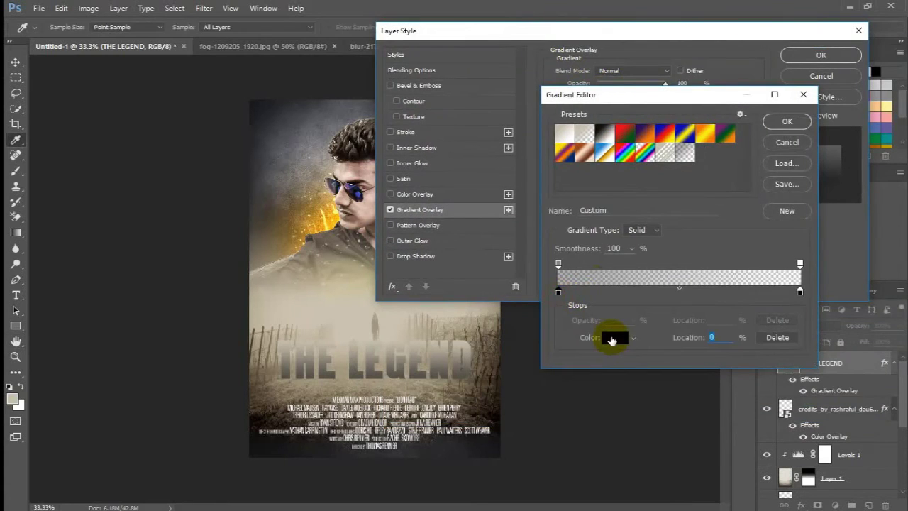
pyautogui.click(612, 339)
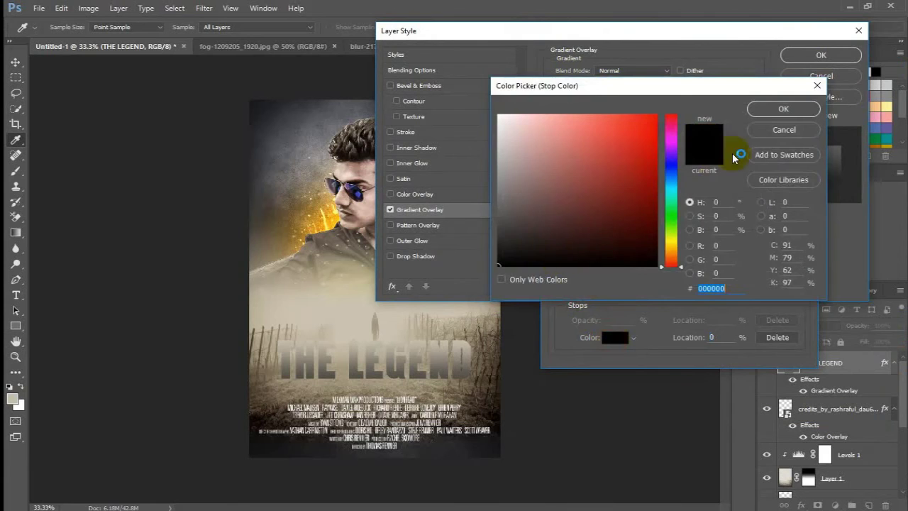
pyautogui.click(781, 109)
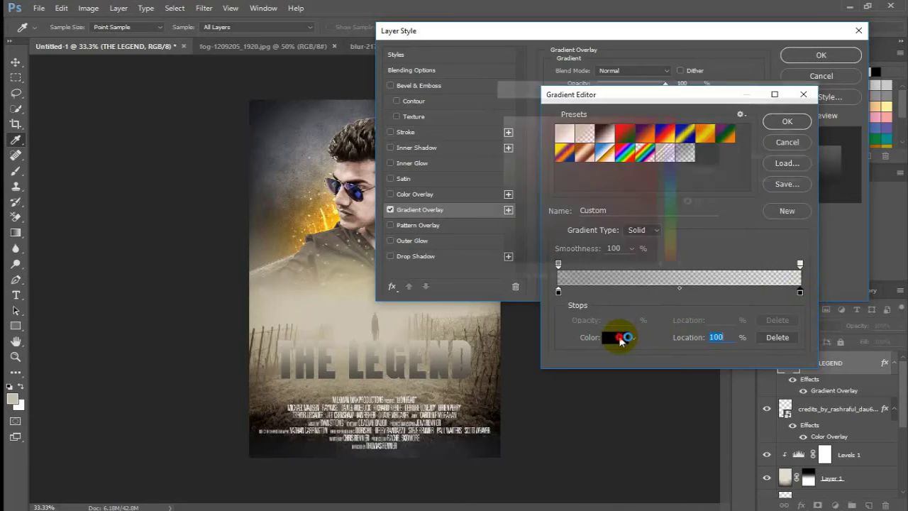
pyautogui.click(616, 339)
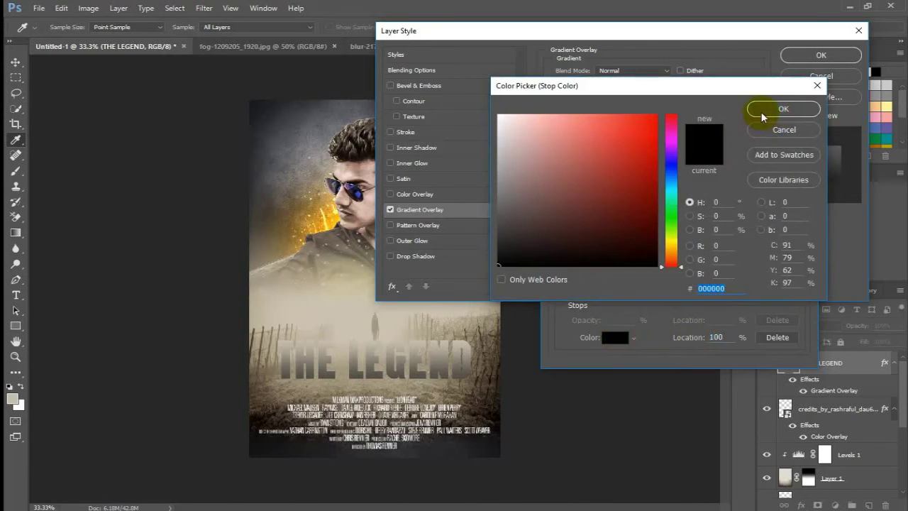
pyautogui.click(782, 109)
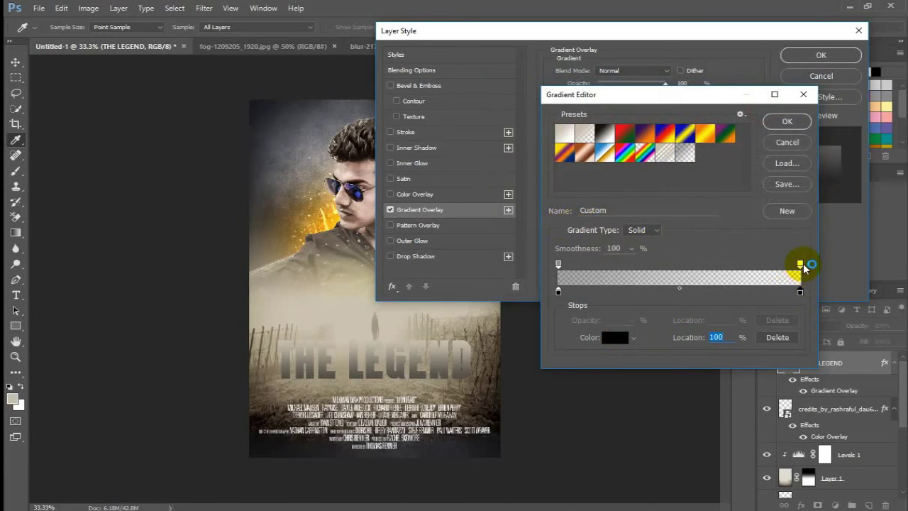
# Set the gradient's opacity stop at location 0% to 100% opacity and accept the gradient
pyautogui.click(558, 264)
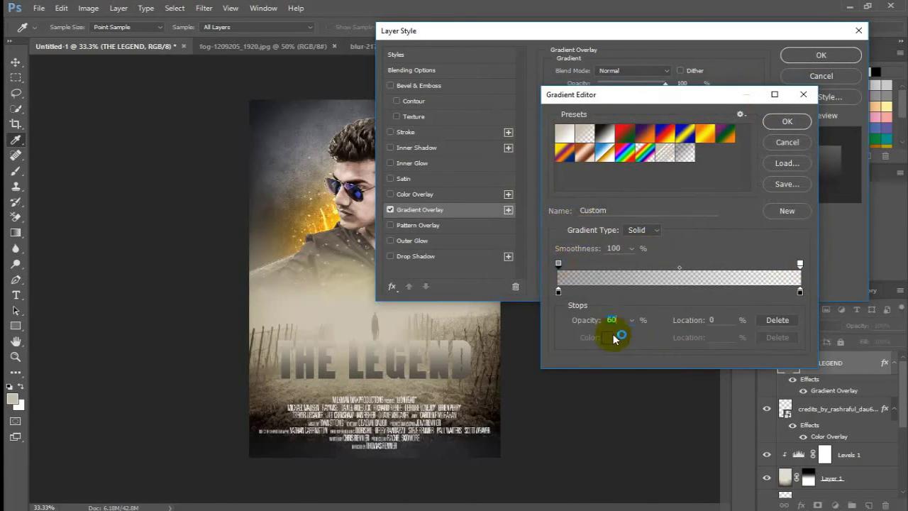
pyautogui.write('100')
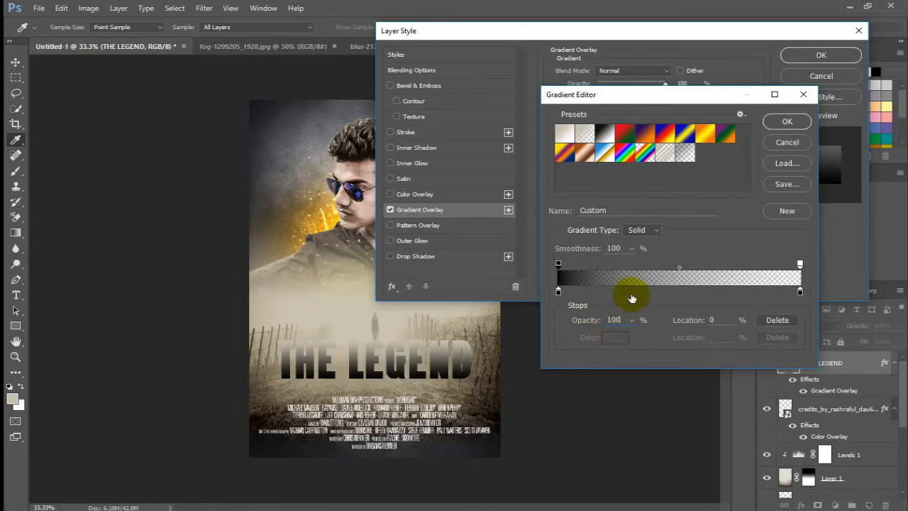
pyautogui.click(800, 265)
pyautogui.click(772, 122)
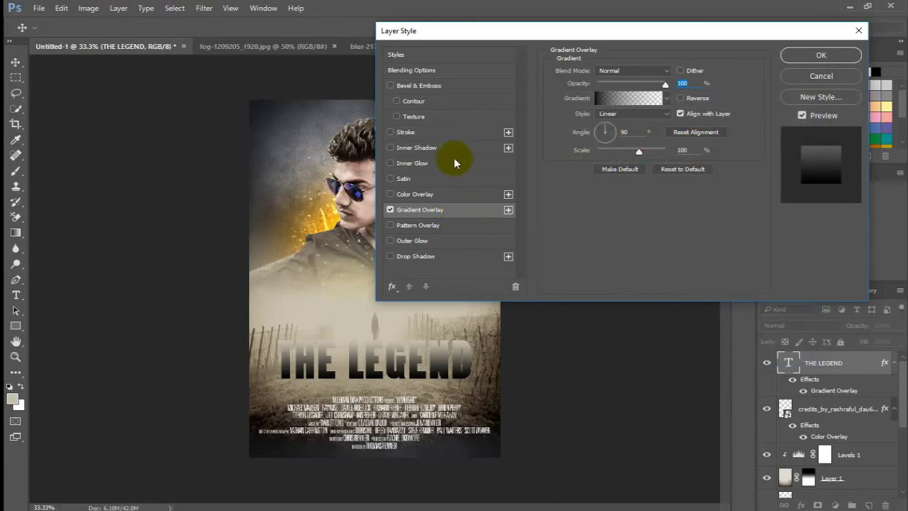
# Add a Drop Shadow to the title with a distance of 10 px, a spread of 0% and a size of 16 px
pyautogui.click(445, 194)
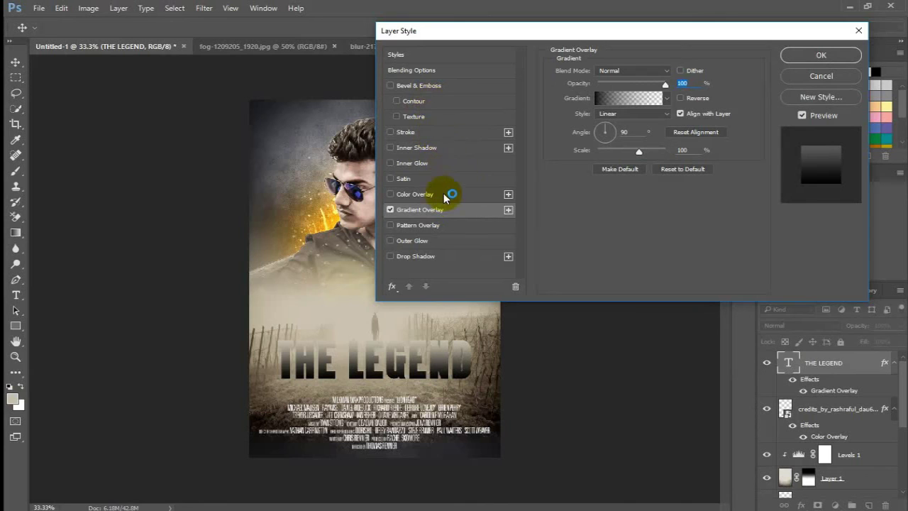
pyautogui.click(428, 258)
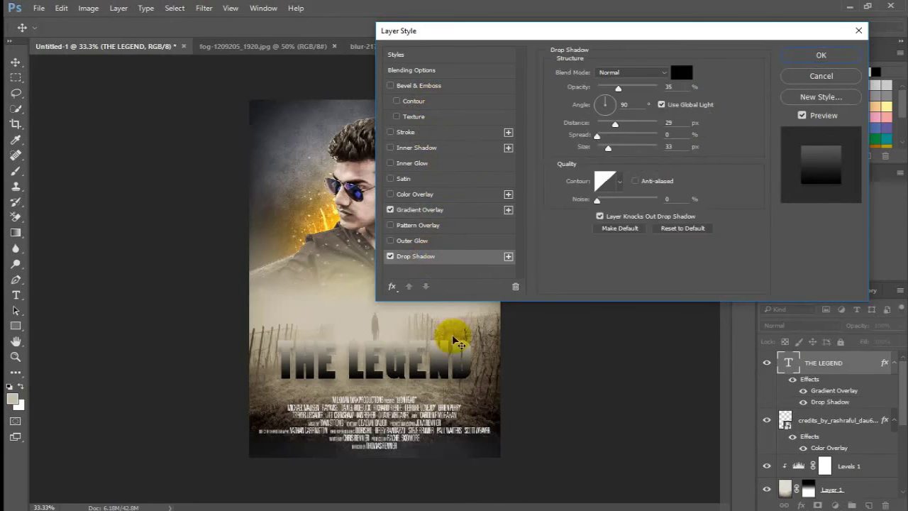
pyautogui.click(617, 126)
pyautogui.moveTo(618, 128); pyautogui.dragTo(605, 152)
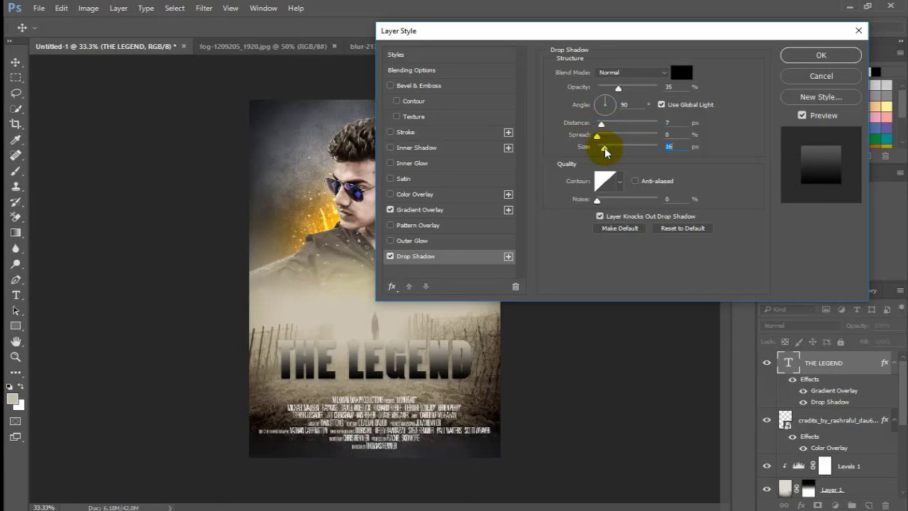
pyautogui.click(602, 126)
pyautogui.moveTo(602, 127); pyautogui.dragTo(598, 139)
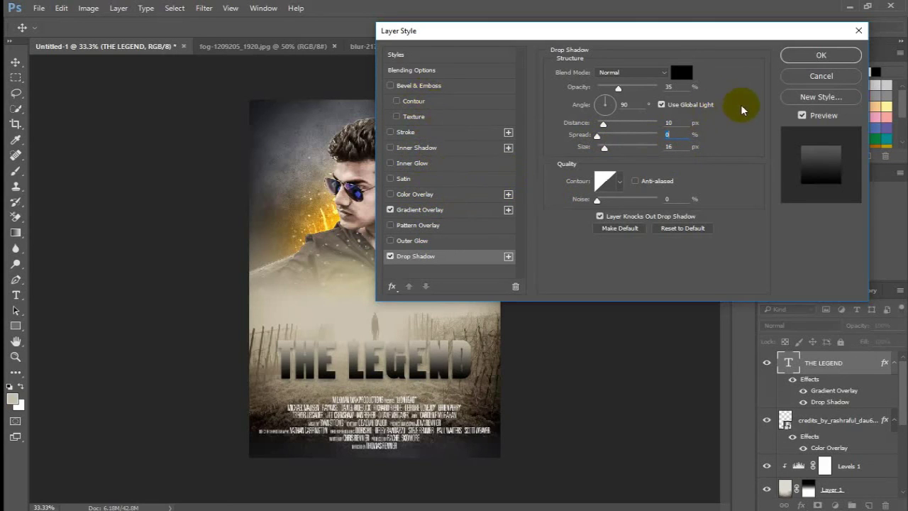
# Set the title's Drop Shadow distance to 0 px and size to 18 px, and apply the layer style
pyautogui.click(442, 242)
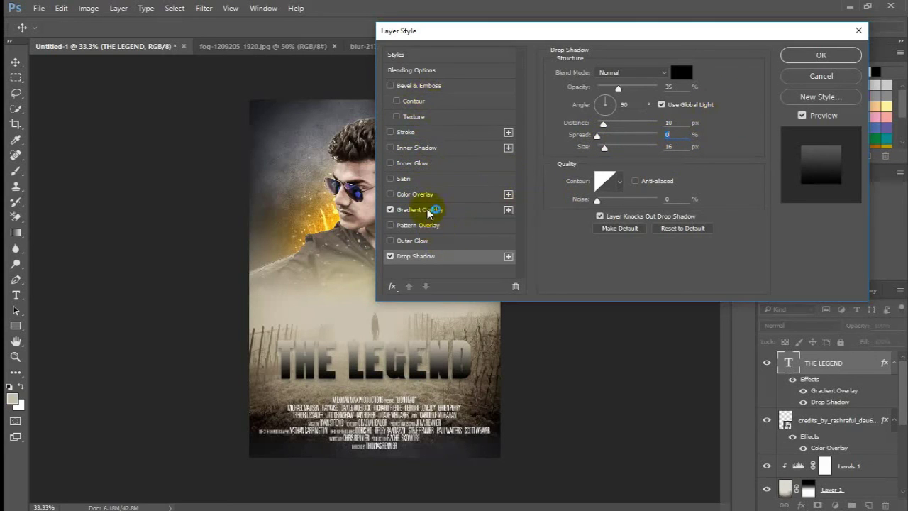
pyautogui.click(790, 57)
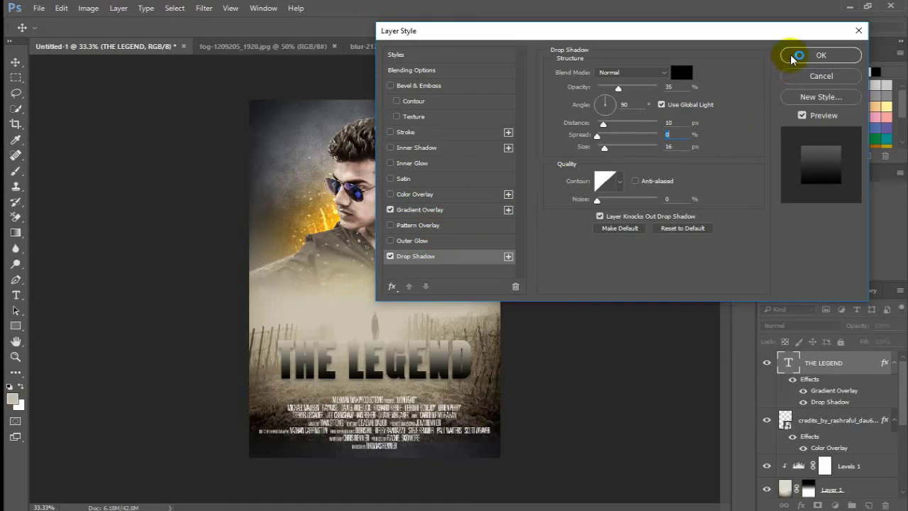
pyautogui.click(793, 60)
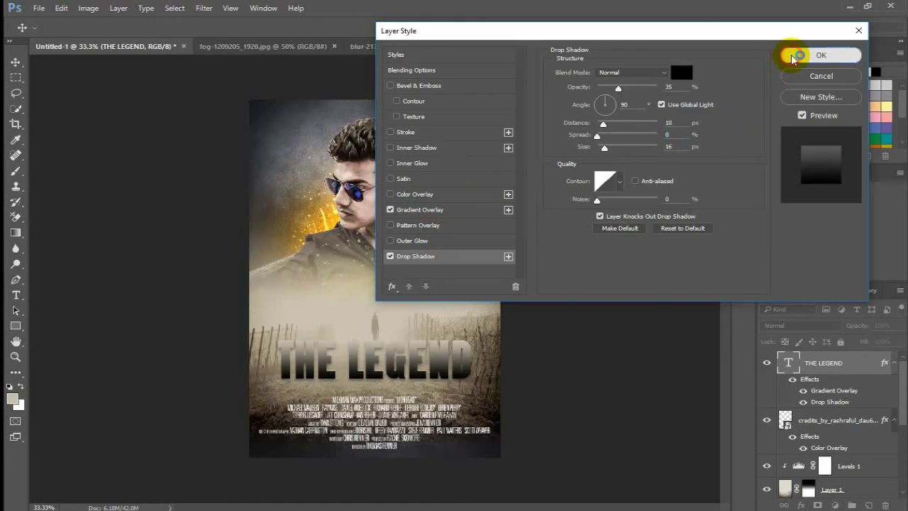
pyautogui.click(682, 228)
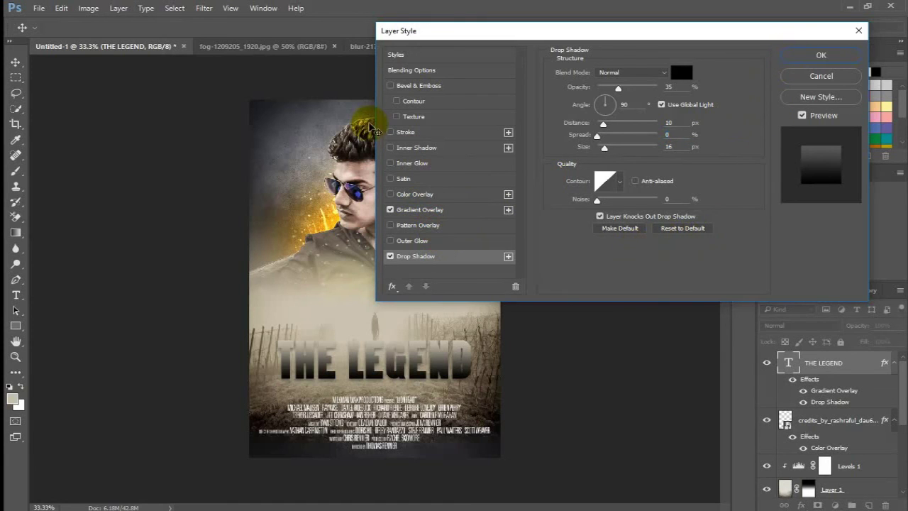
pyautogui.moveTo(597, 147); pyautogui.dragTo(598, 126)
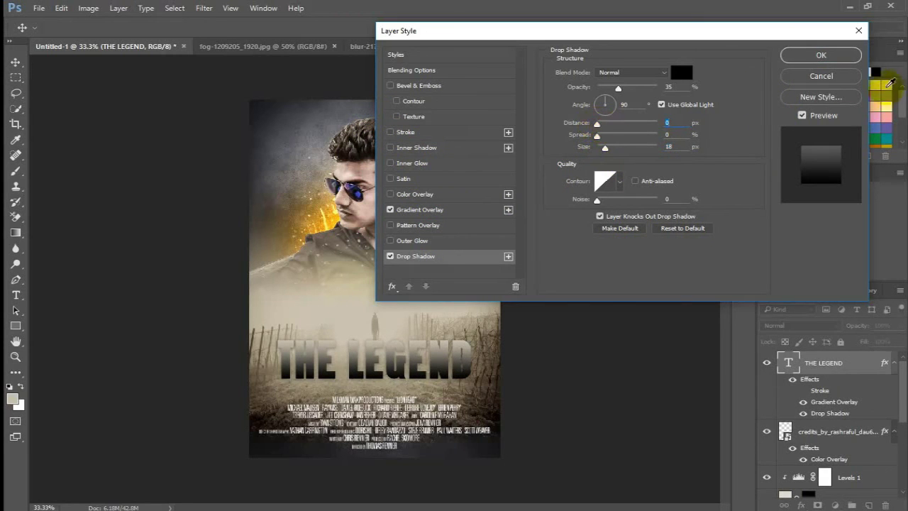
pyautogui.click(823, 64)
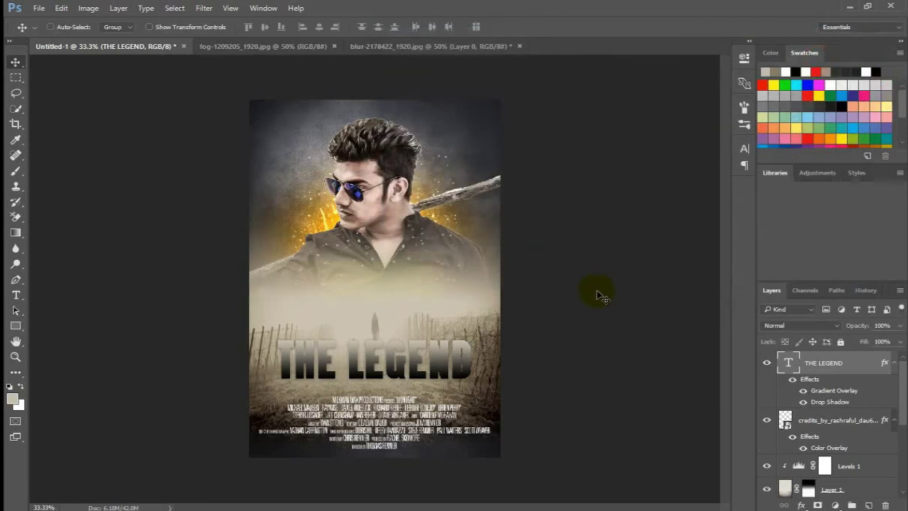